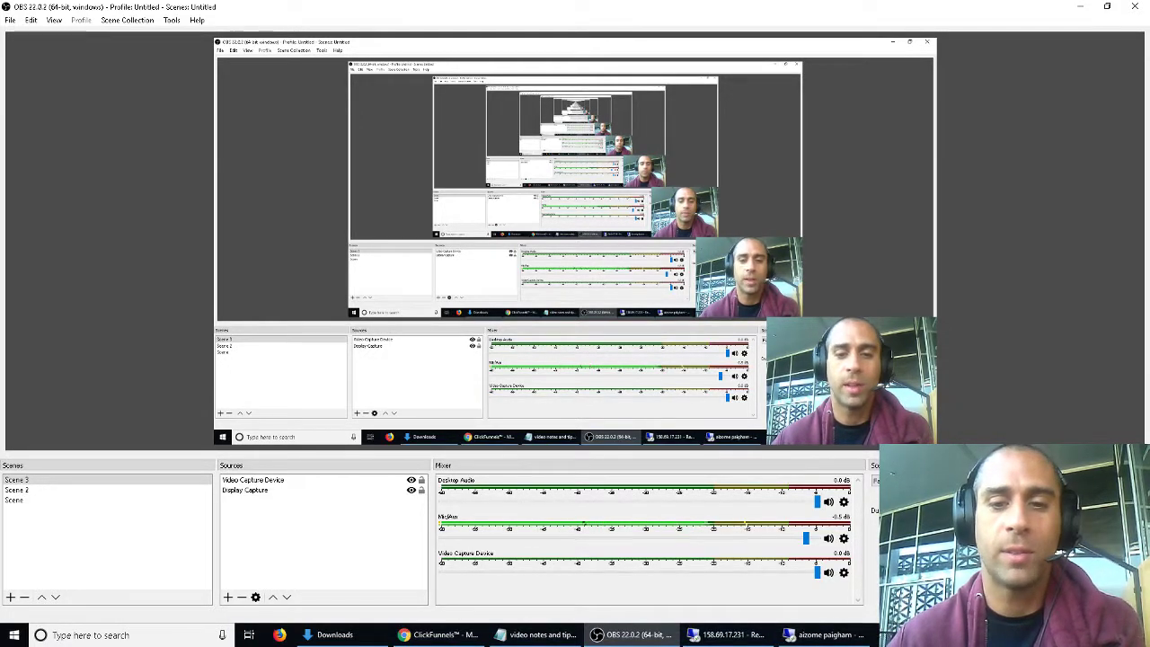
Switch to the remote server session showing PaighamBot's main scraping window
{"action": "left_click", "coordinate": [818, 634]}
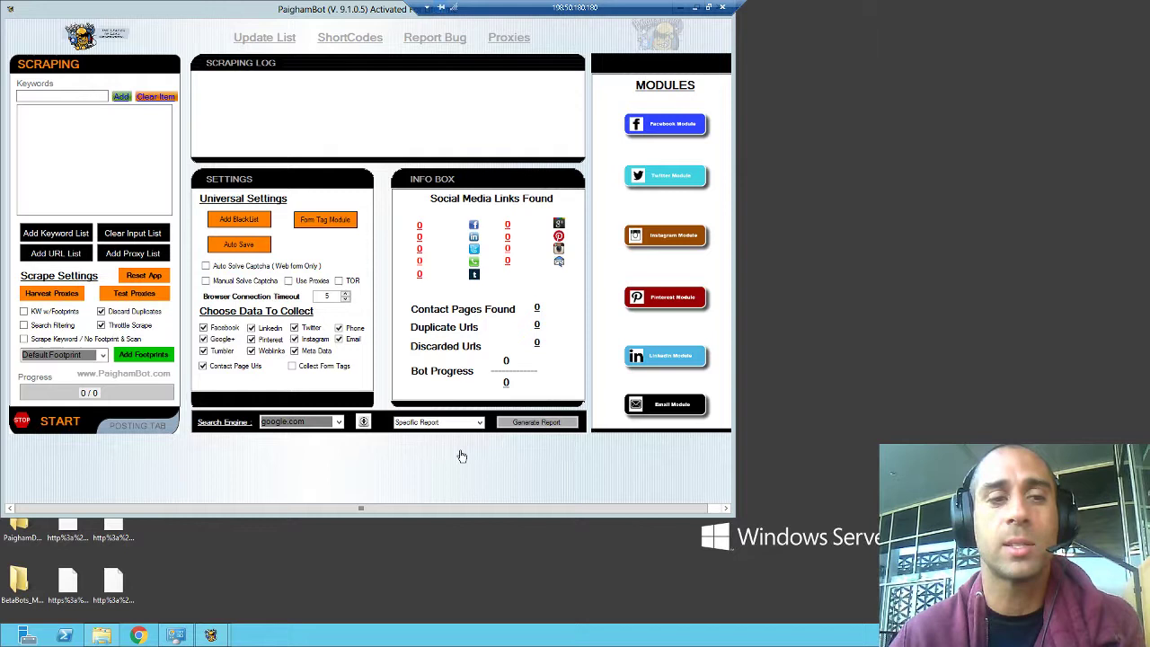
Set PaighamBot's search engine to yahoo.com
{"action": "left_click", "coordinate": [340, 422]}
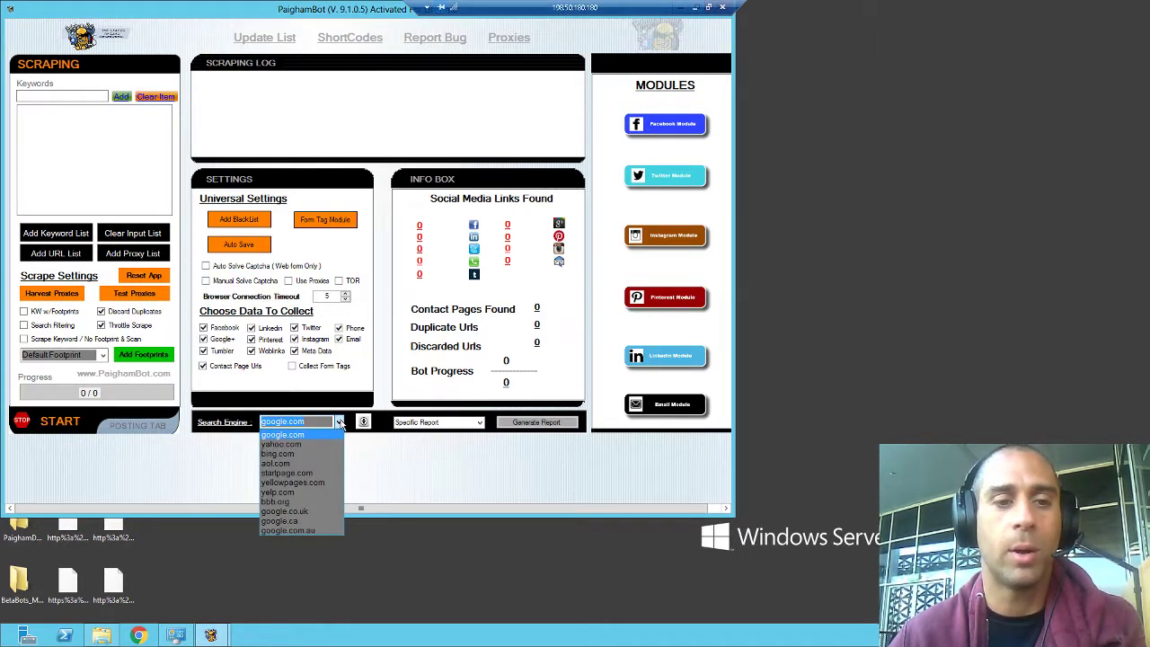
{"action": "left_click", "coordinate": [299, 445]}
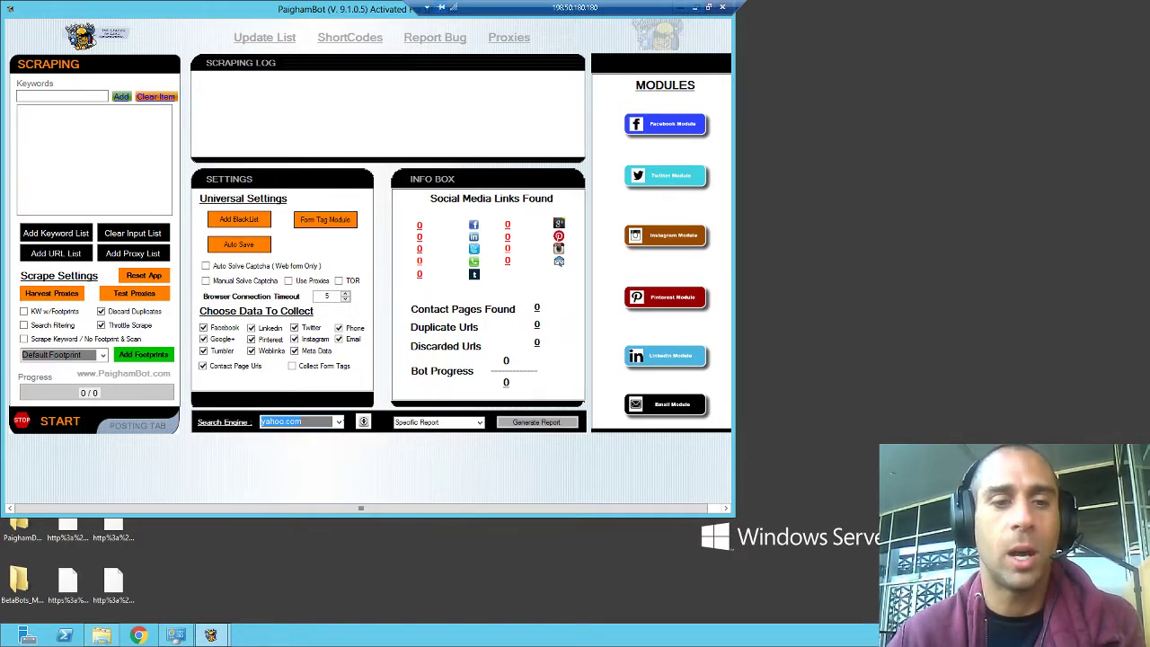
{"action": "left_click", "coordinate": [339, 423]}
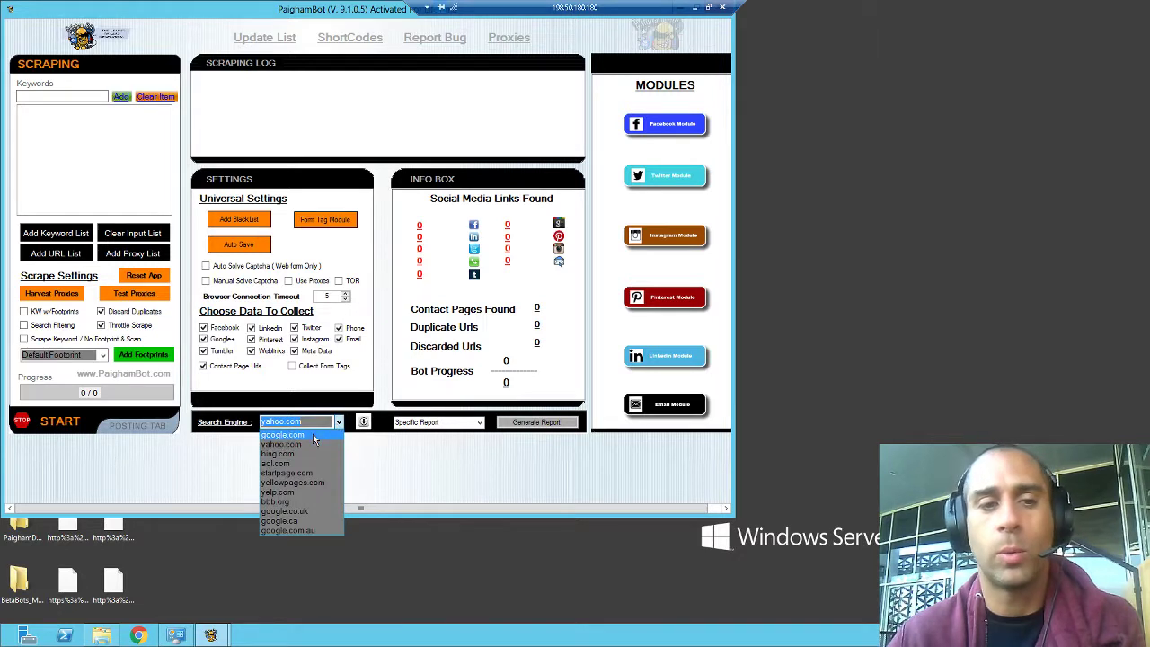
{"action": "left_click", "coordinate": [311, 445]}
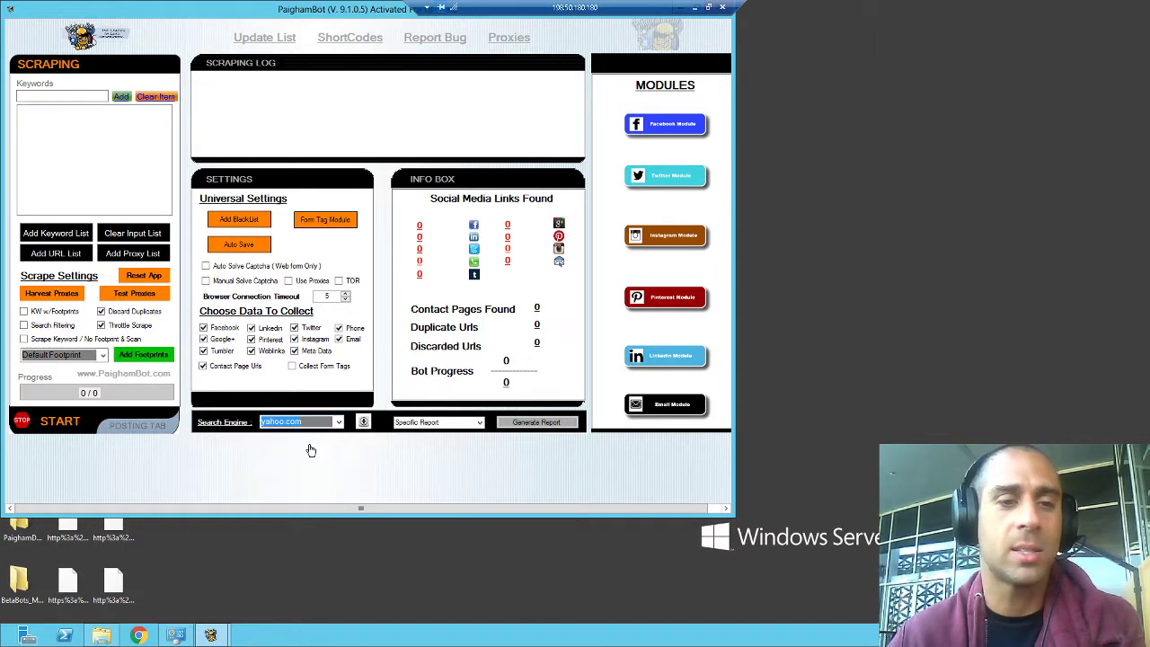
Enable the KW w/Footprints option and bring up Chrome on the server
{"action": "left_click", "coordinate": [25, 324]}
{"action": "left_click", "coordinate": [24, 311]}
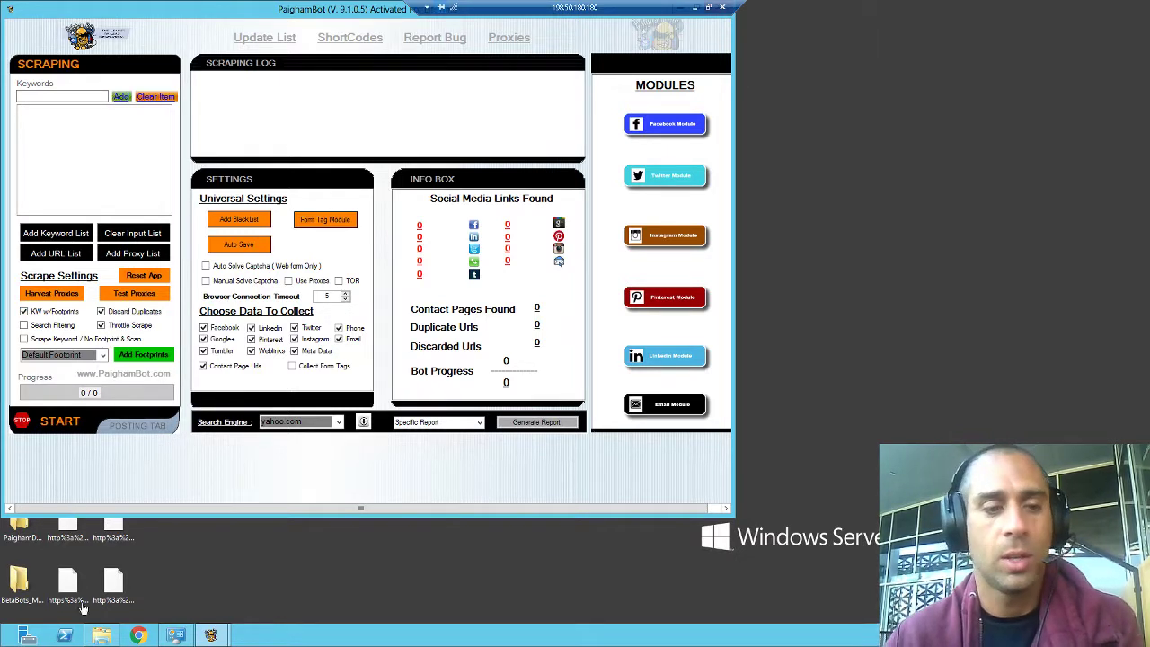
{"action": "left_click", "coordinate": [140, 636]}
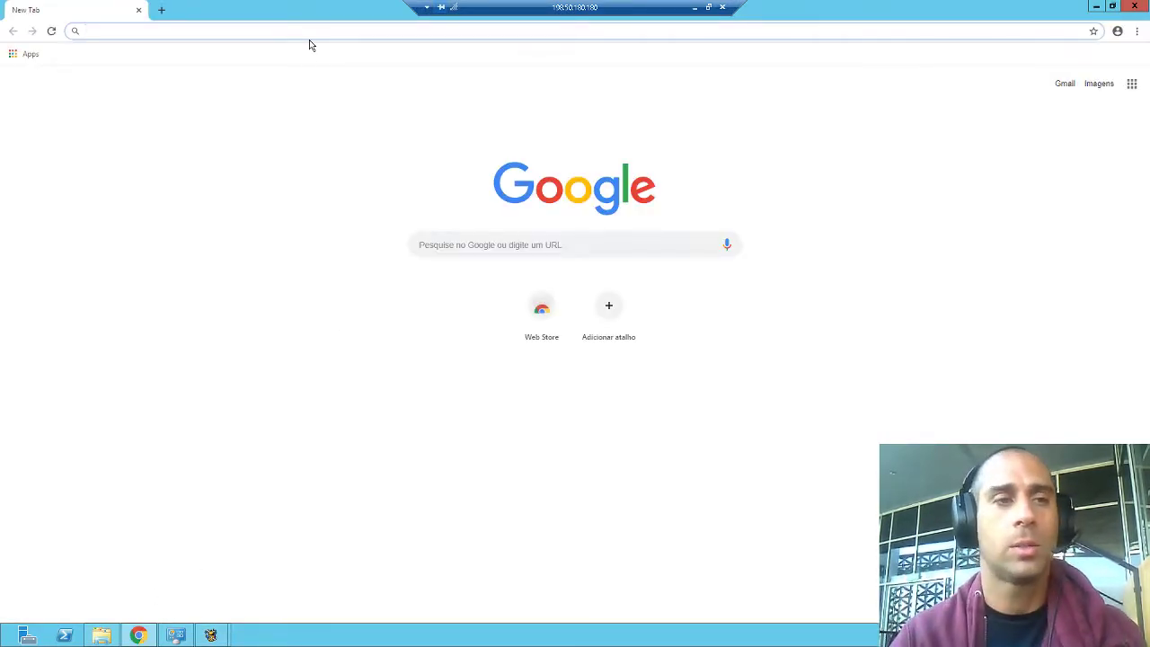
Search Google for 'google keyword tool' and open the Keyword Planner result
{"action": "type", "text": "google keyword tool"}
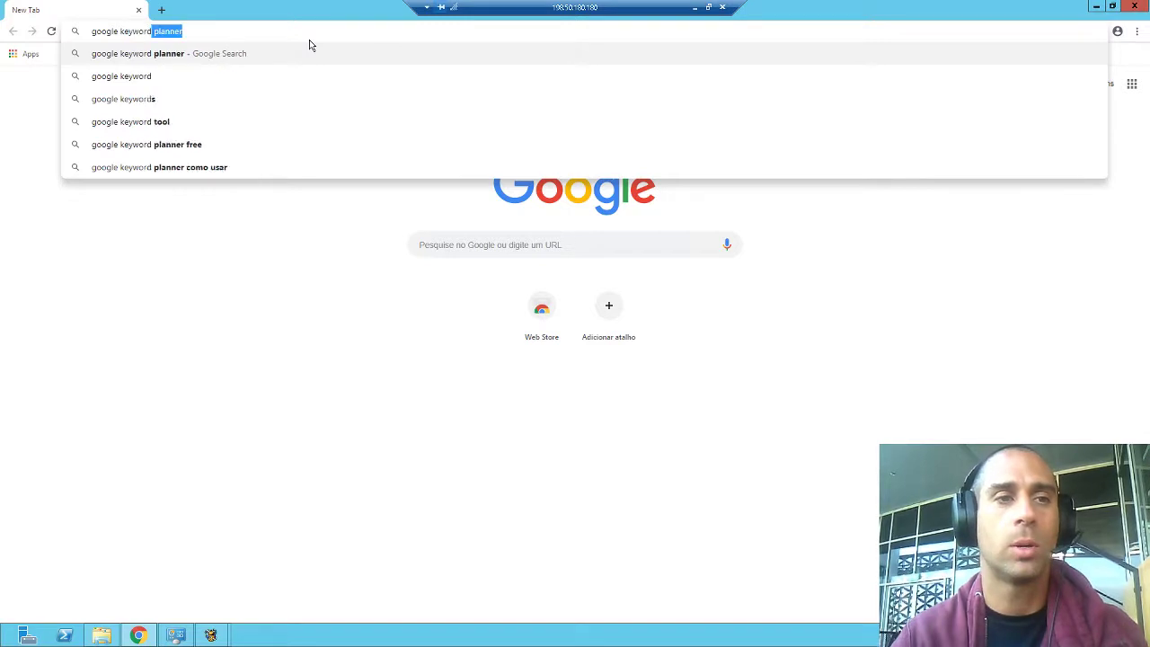
{"action": "key", "text": "Return"}
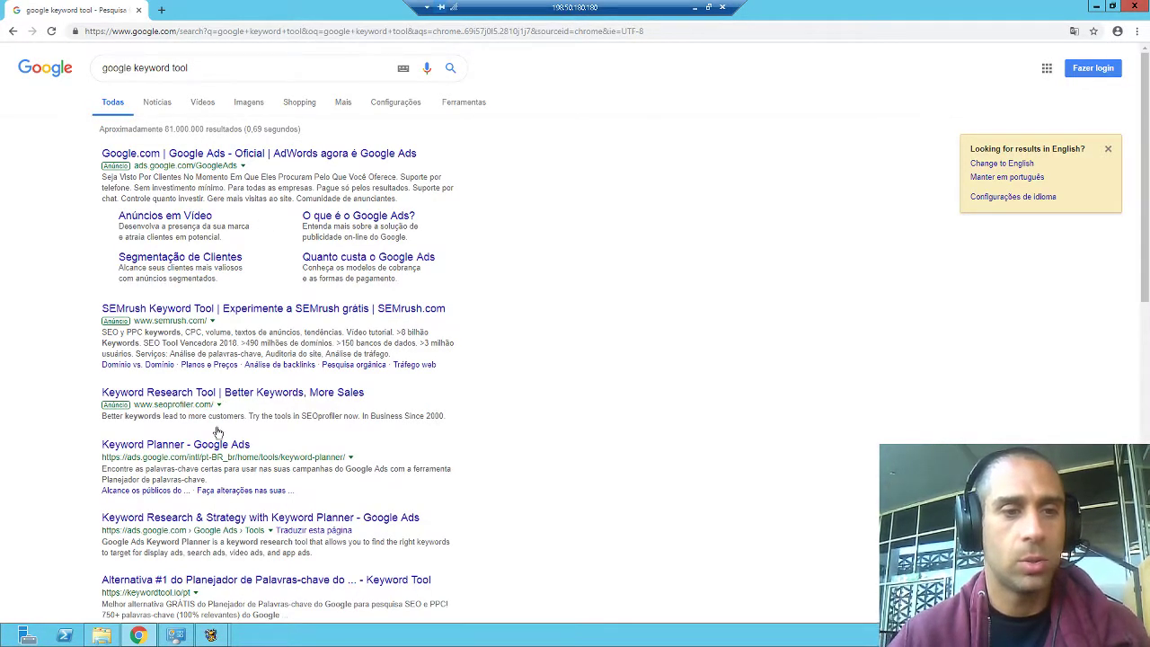
{"action": "left_click", "coordinate": [159, 449]}
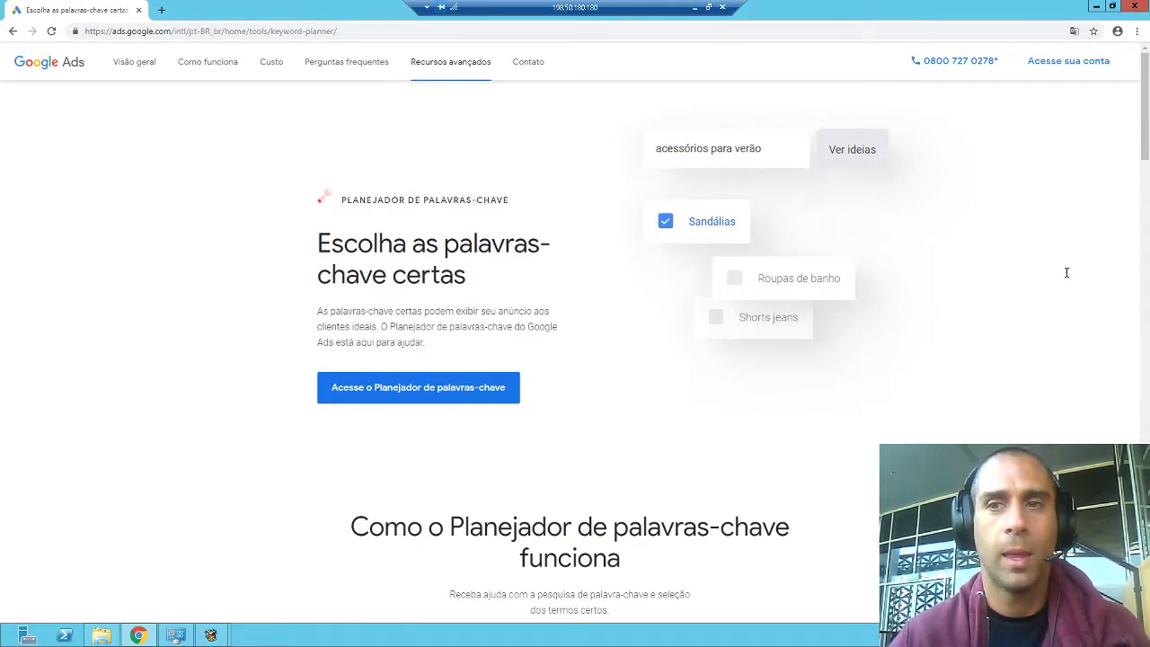
Switch the Keyword Planner page to English, start using it, and close the sign-in tab
{"action": "left_click_drag", "start_coordinate": [1146, 132], "coordinate": [1147, 594]}
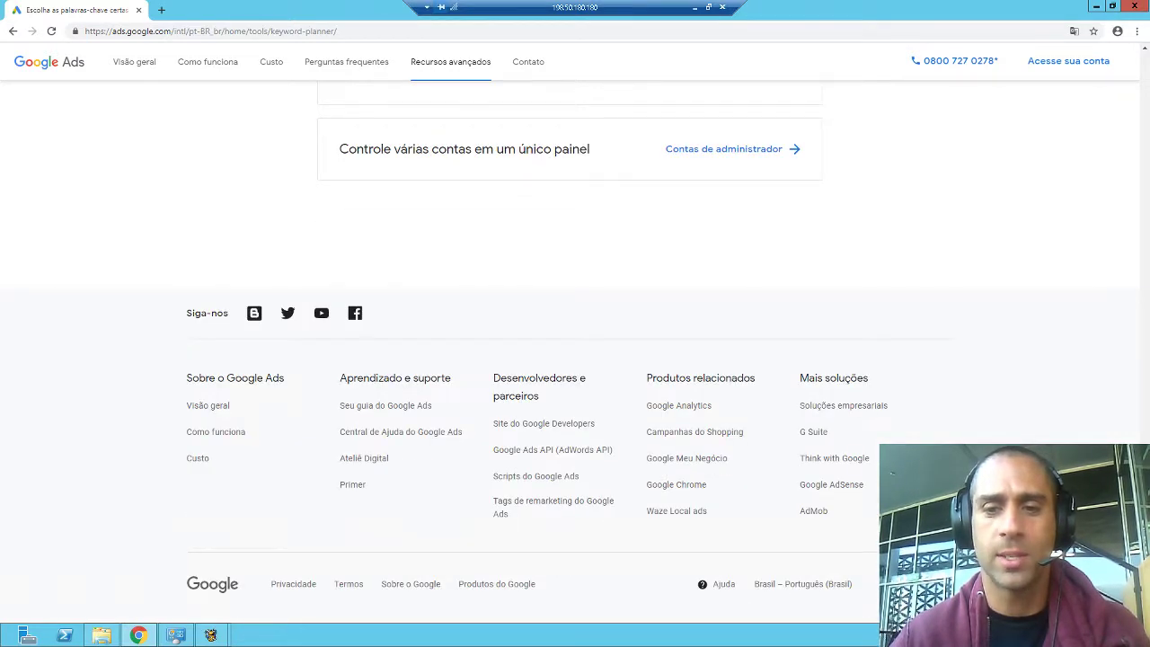
{"action": "left_click", "coordinate": [803, 585]}
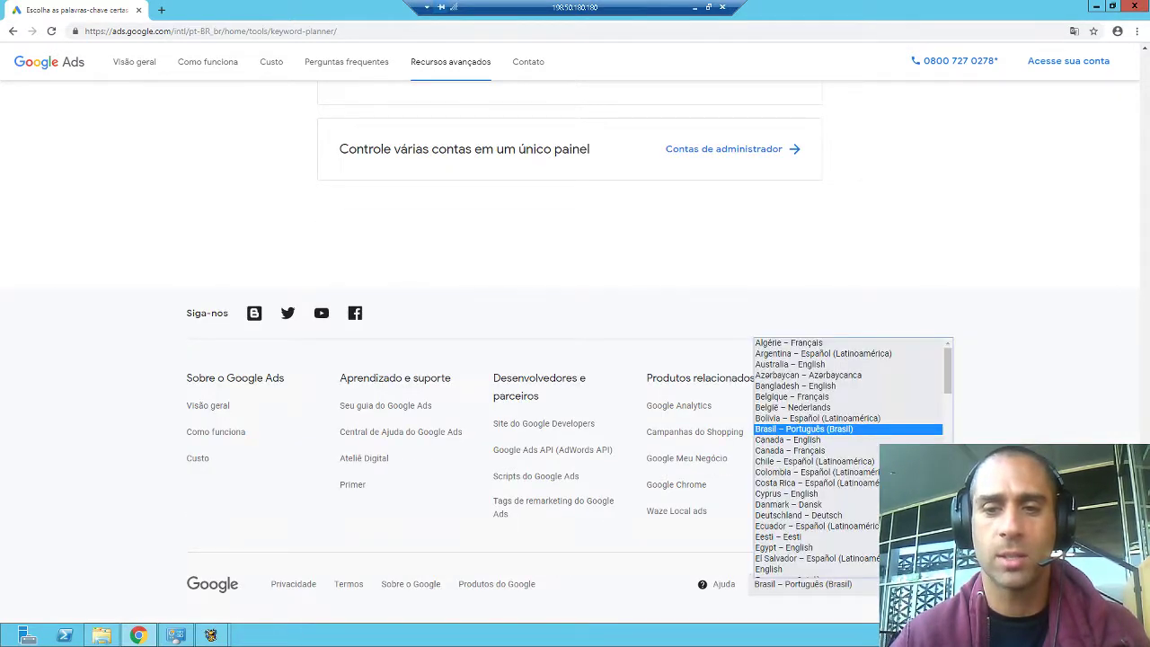
{"action": "left_click", "coordinate": [850, 564]}
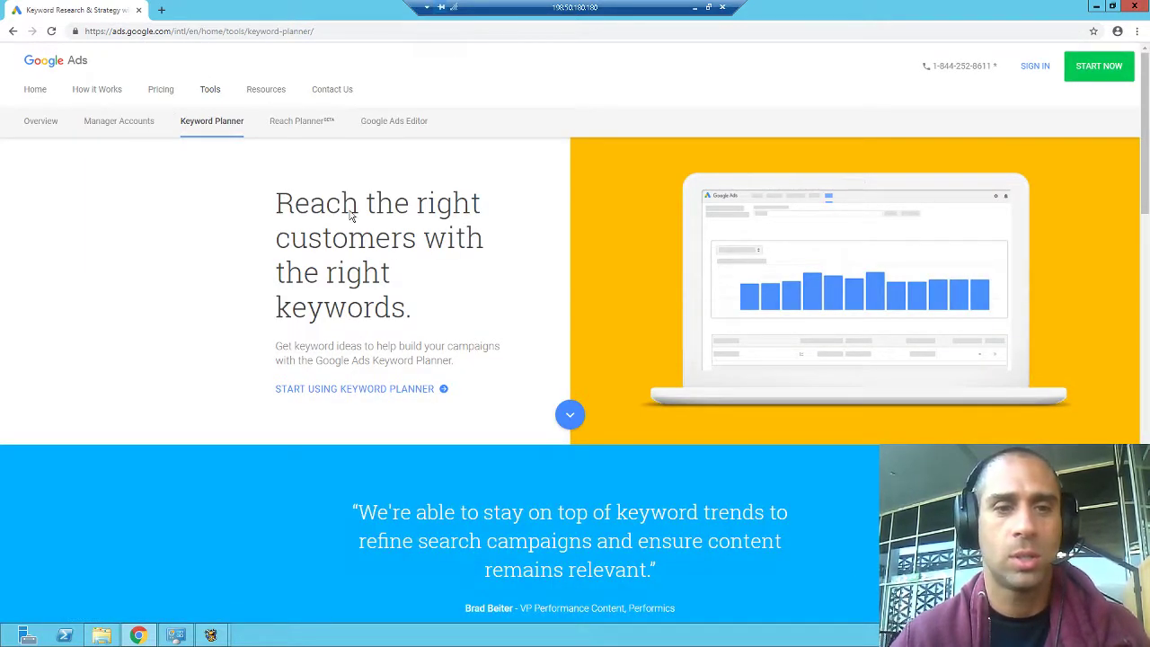
{"action": "left_click", "coordinate": [337, 392]}
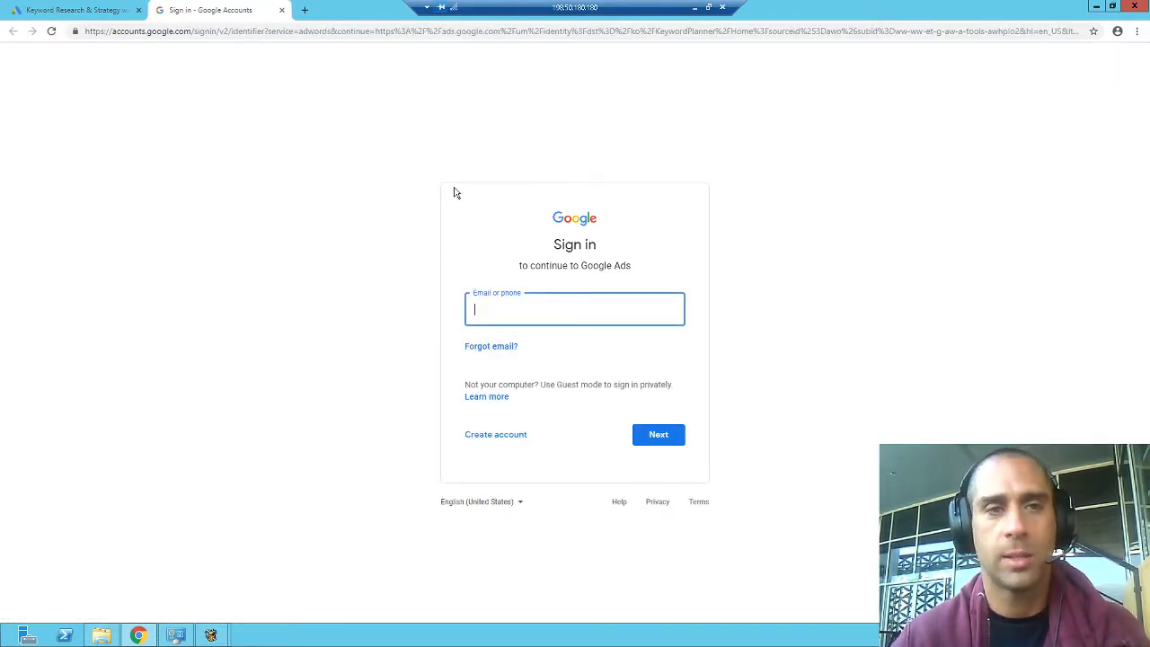
{"action": "left_click", "coordinate": [283, 10]}
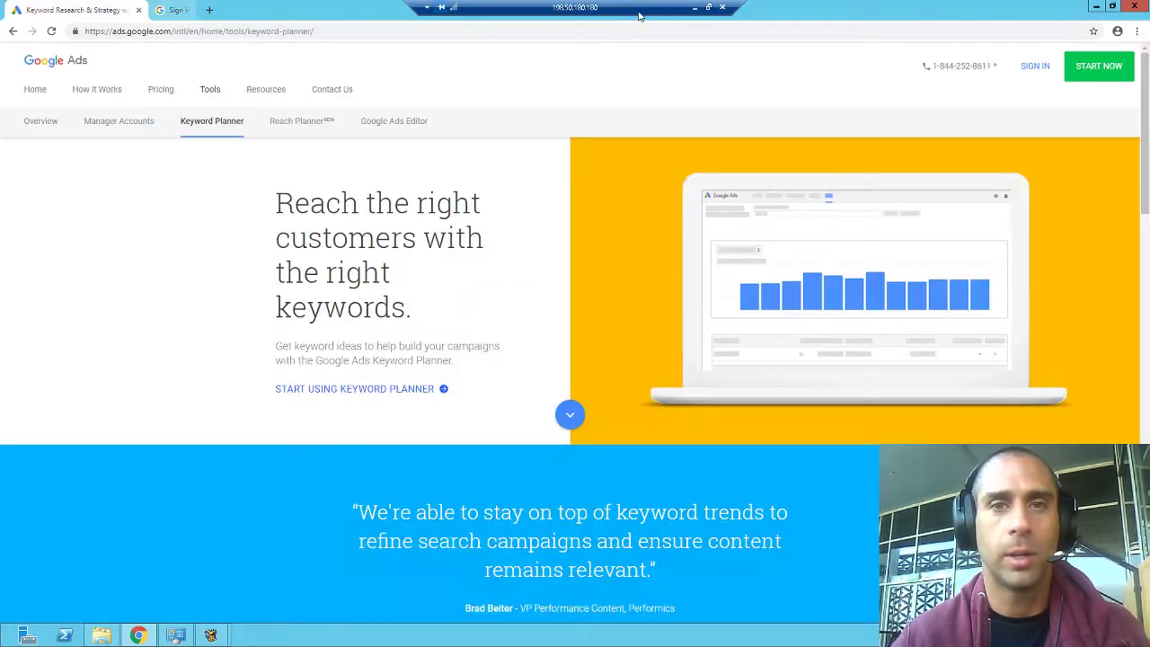
In local Chrome, search 'google keyword planner' in a new tab and open the result
{"action": "left_click", "coordinate": [695, 7]}
{"action": "left_click", "coordinate": [439, 635]}
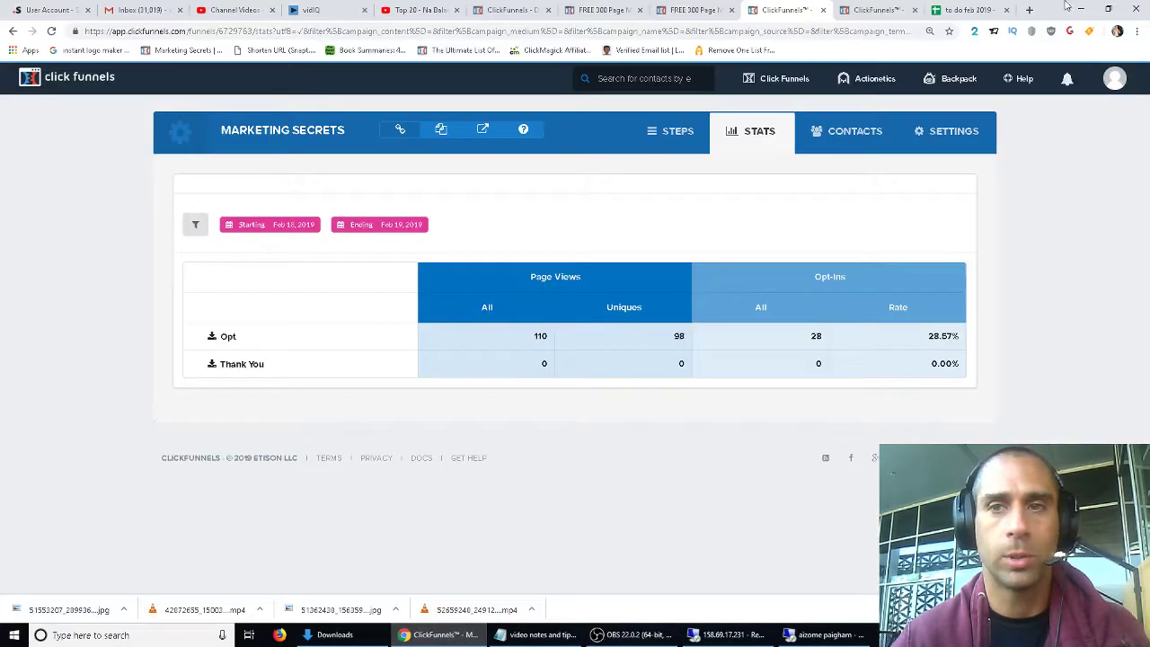
{"action": "left_click", "coordinate": [1036, 9]}
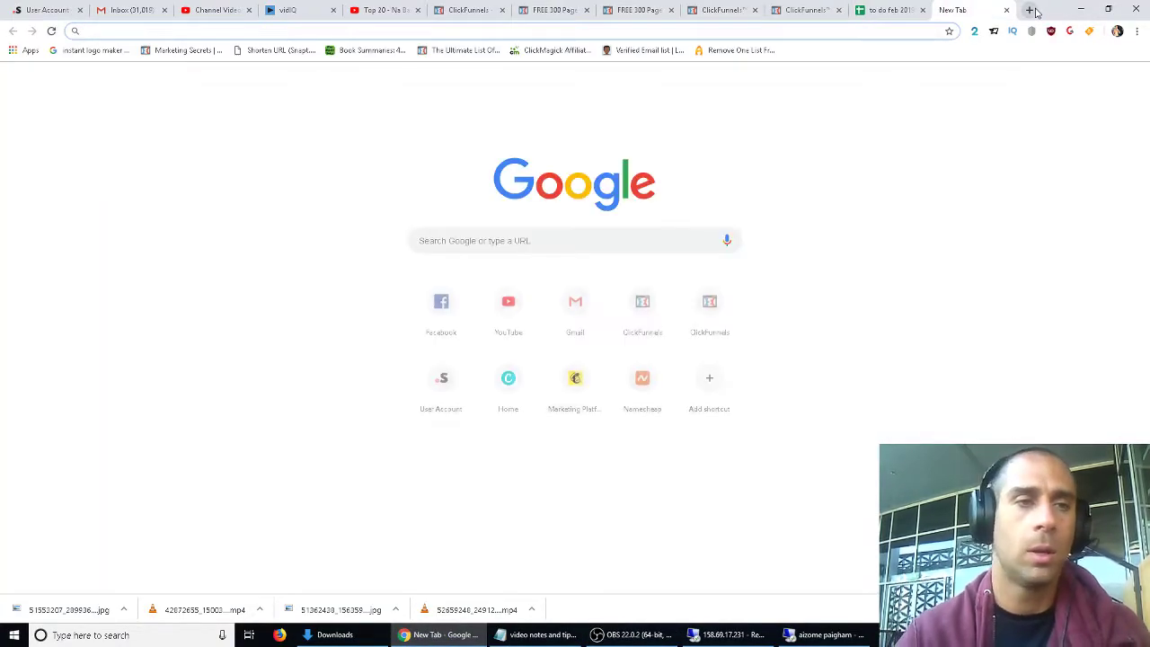
{"action": "type", "text": "google ke"}
{"action": "type", "text": "ywordp p"}
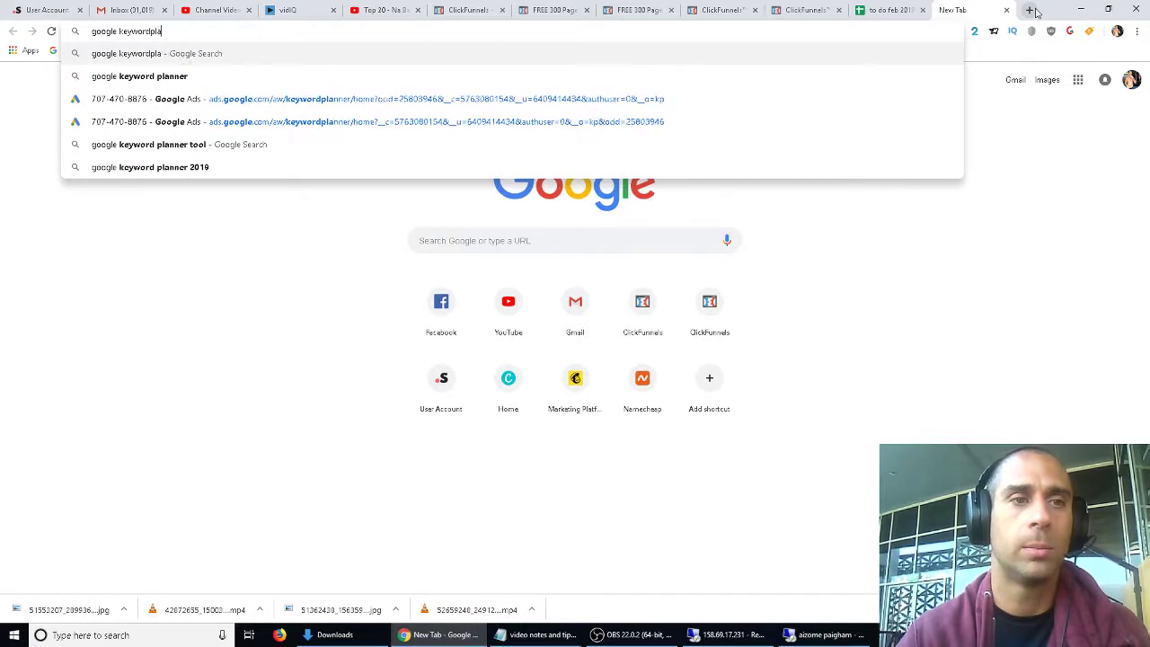
{"action": "key", "text": "BackSpace"}
{"action": "key", "text": "BackSpace"}
{"action": "key", "text": "BackSpace"}
{"action": "type", "text": "plan"}
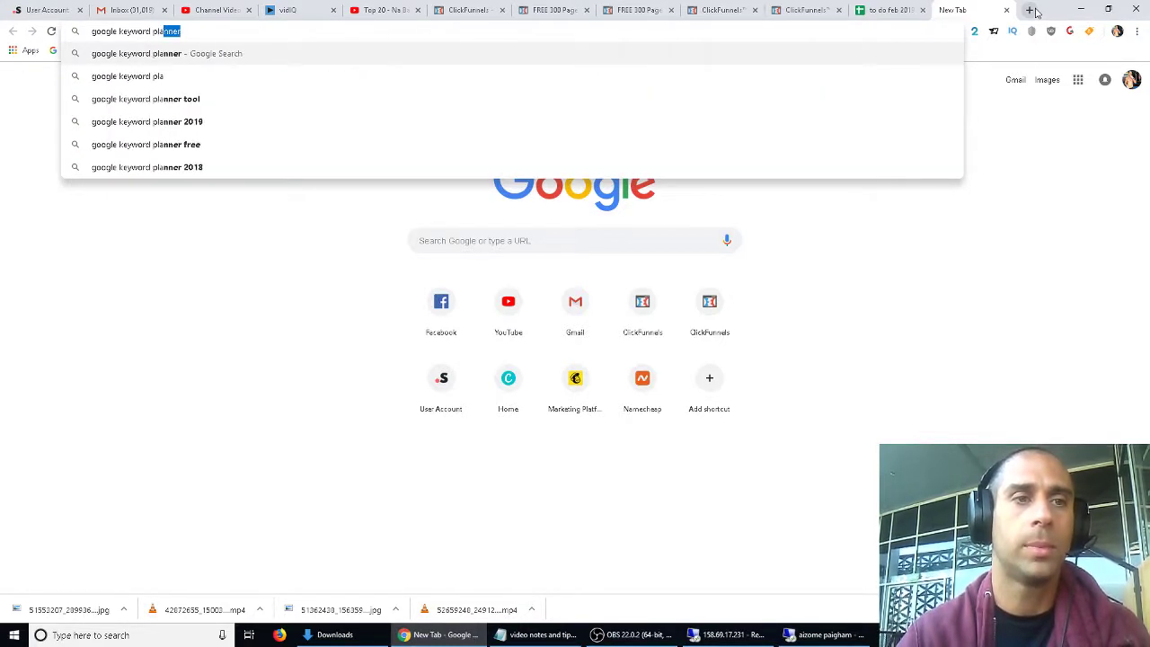
{"action": "key", "text": "Return"}
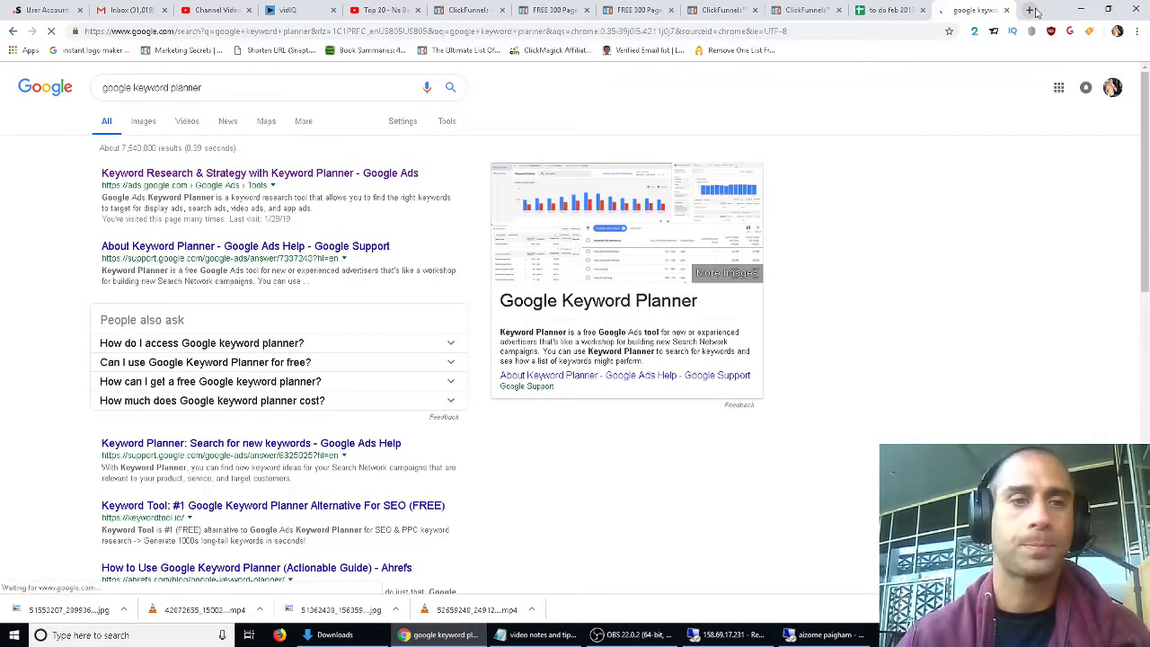
{"action": "left_click", "coordinate": [359, 173]}
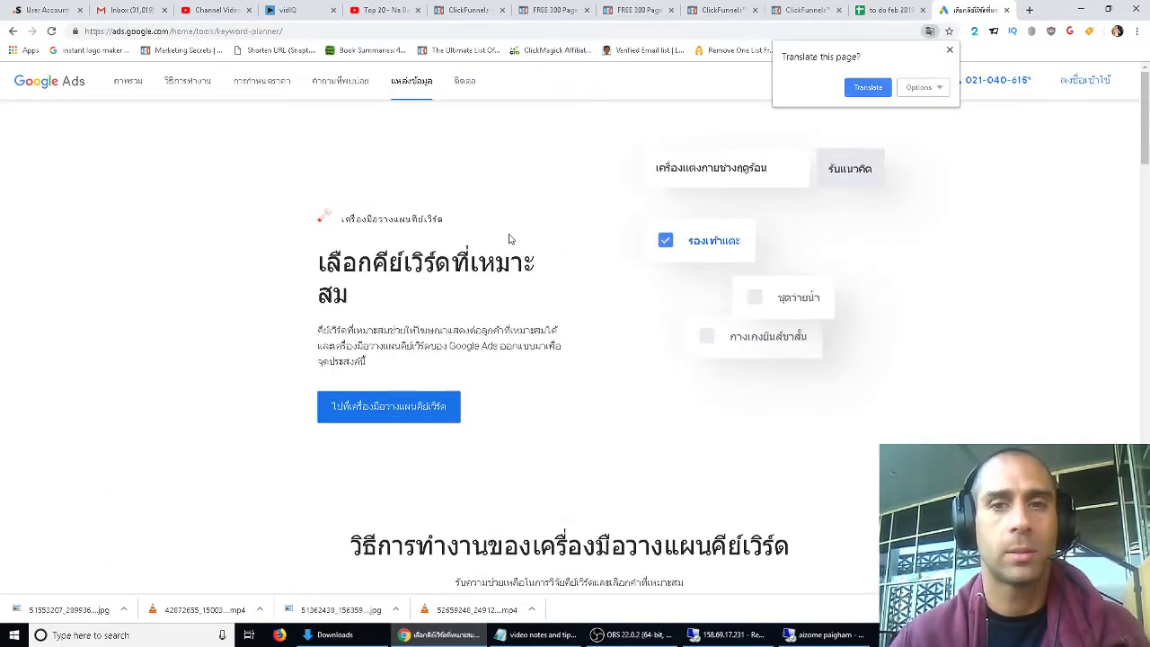
Decline translation, set the page to United States English, and enter the Keyword Planner tool
{"action": "left_click", "coordinate": [981, 188]}
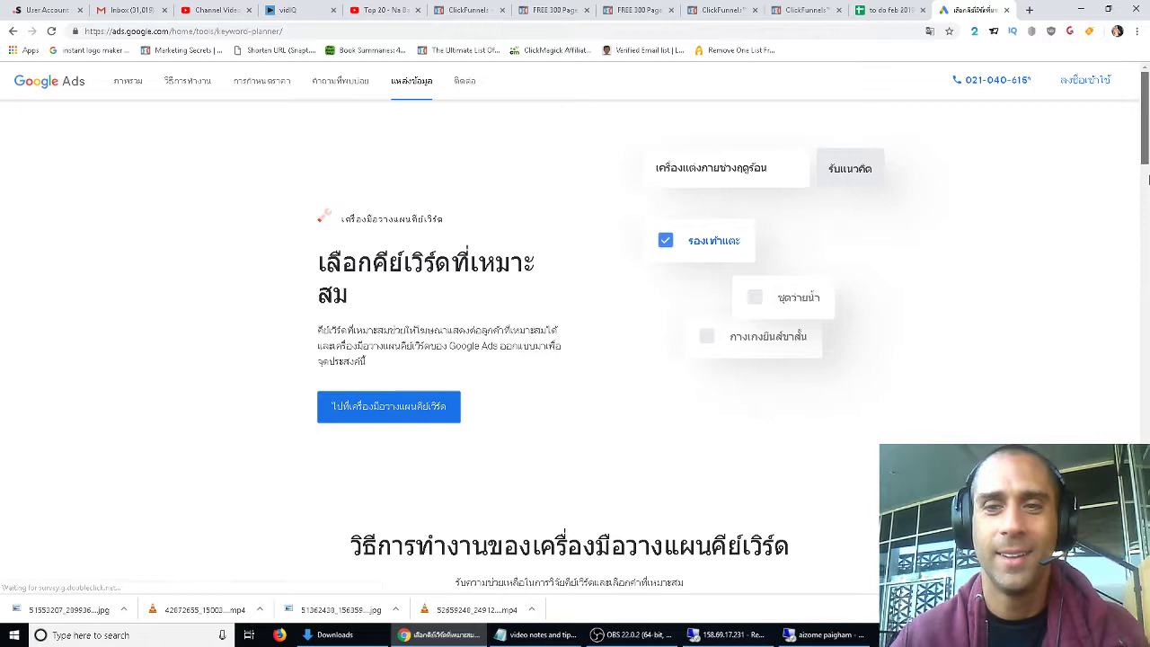
{"action": "scroll", "coordinate": [1081, 380], "scroll_direction": "down", "scroll_amount": 15}
{"action": "scroll", "coordinate": [576, 359], "scroll_direction": "down", "scroll_amount": 3}
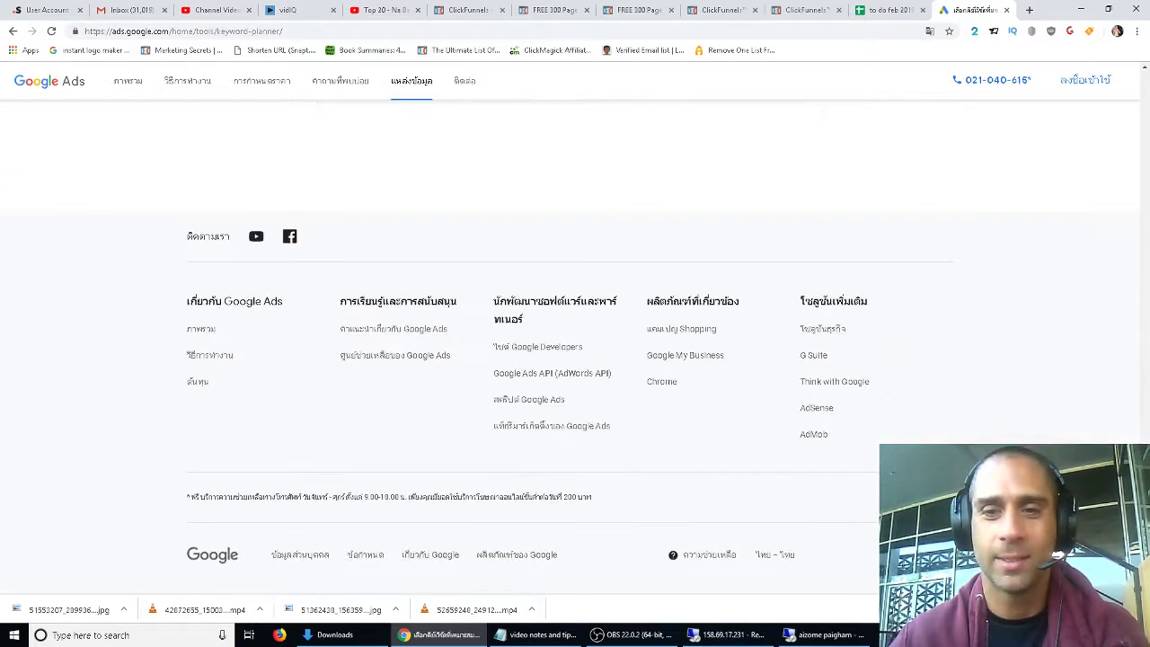
{"action": "left_click", "coordinate": [775, 554]}
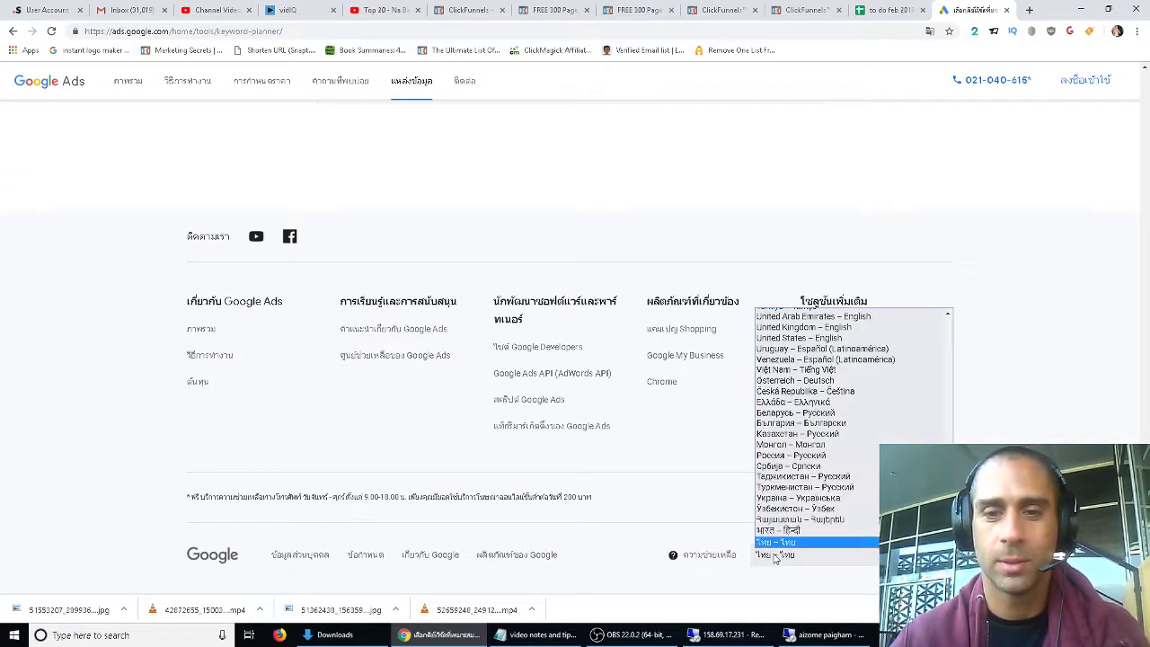
{"action": "left_click", "coordinate": [891, 339]}
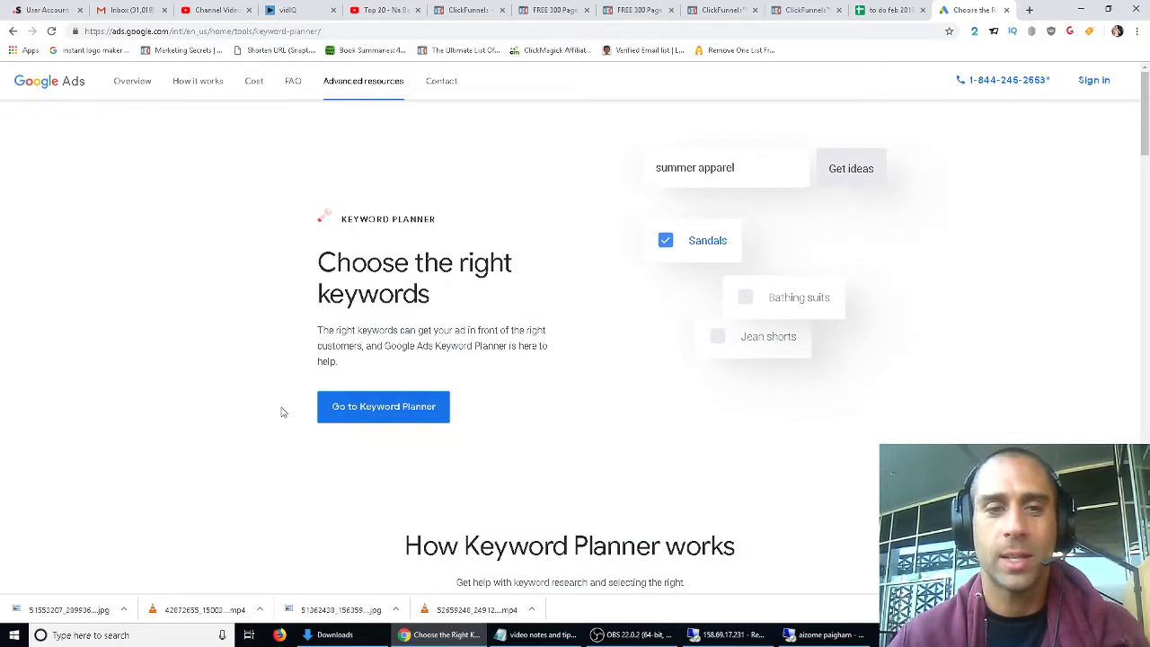
{"action": "left_click", "coordinate": [337, 405]}
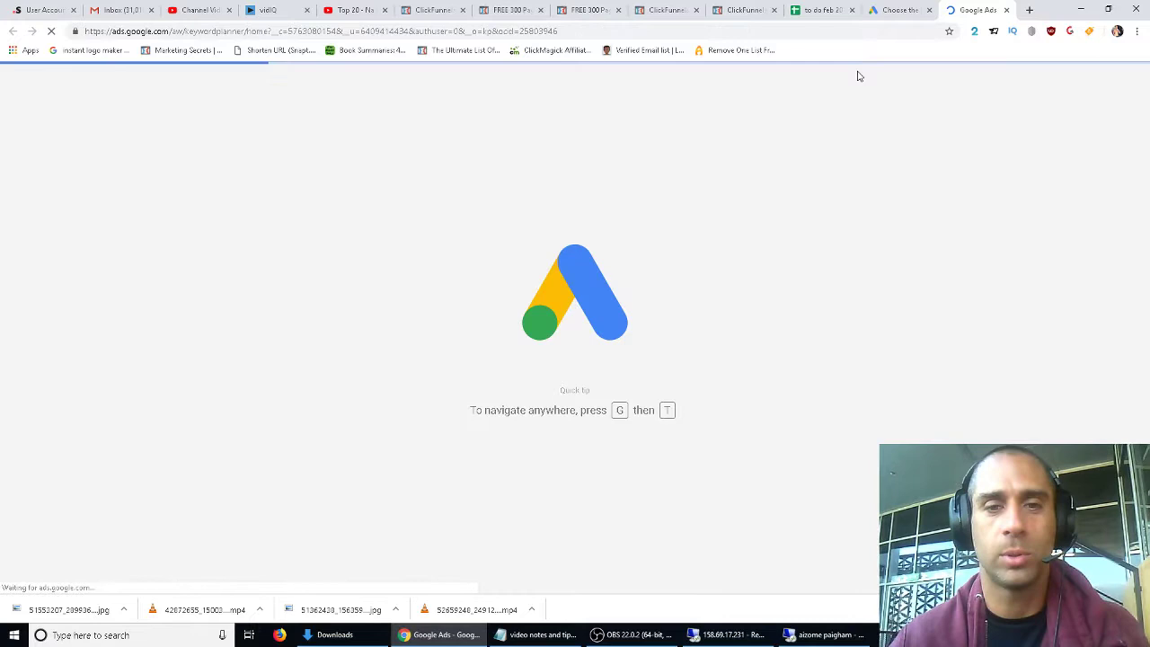
{"action": "right_click", "coordinate": [859, 76]}
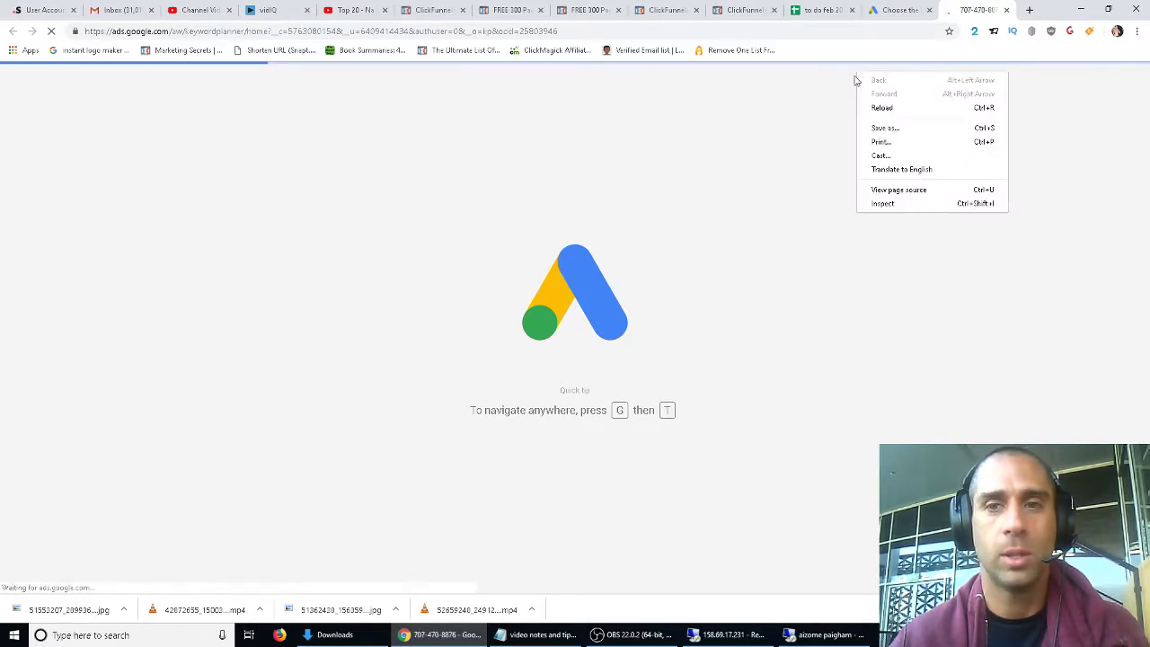
Find new keyword ideas for chiropractor, back pain and spinal injury
{"action": "left_click", "coordinate": [360, 126]}
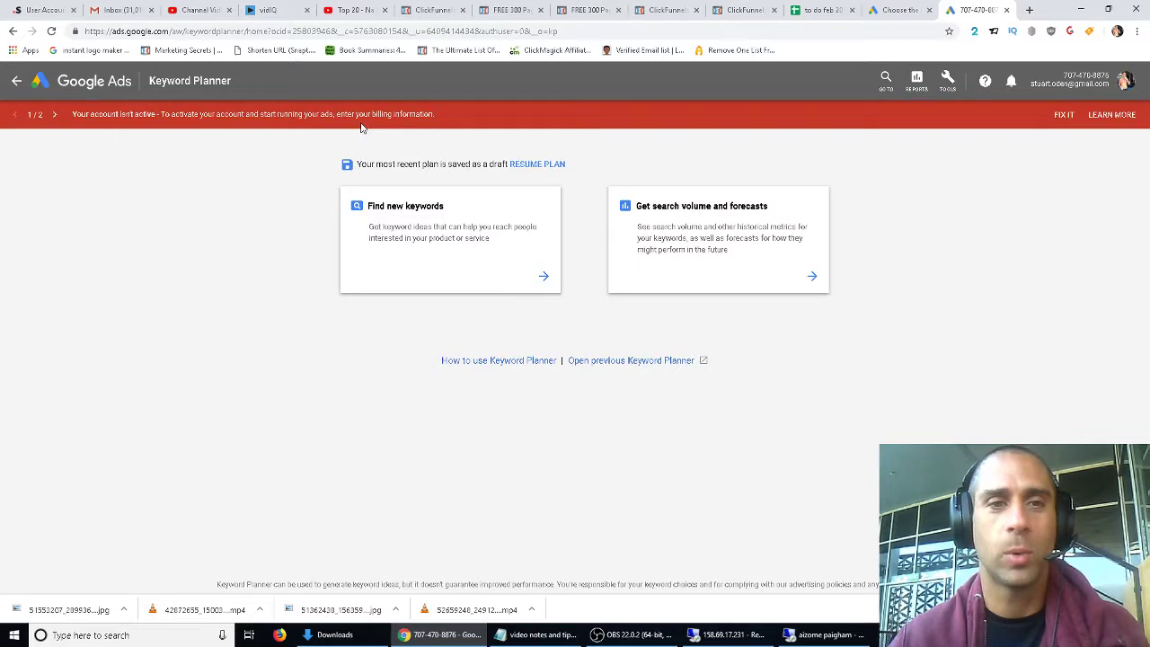
{"action": "left_click", "coordinate": [418, 231]}
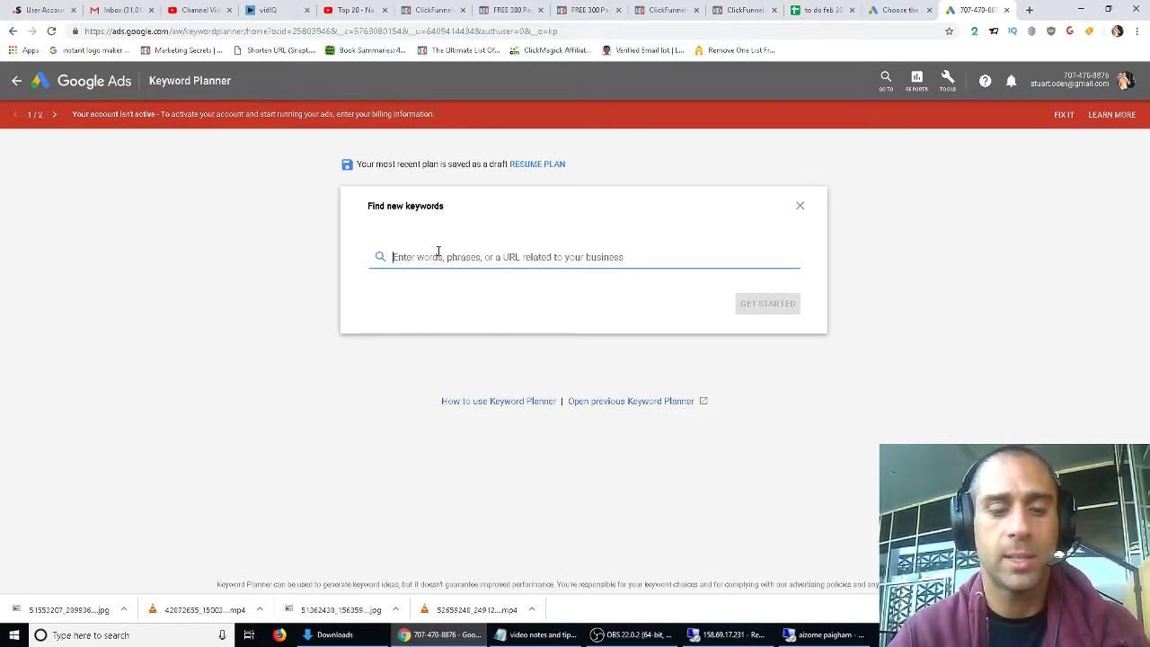
{"action": "type", "text": "chi"}
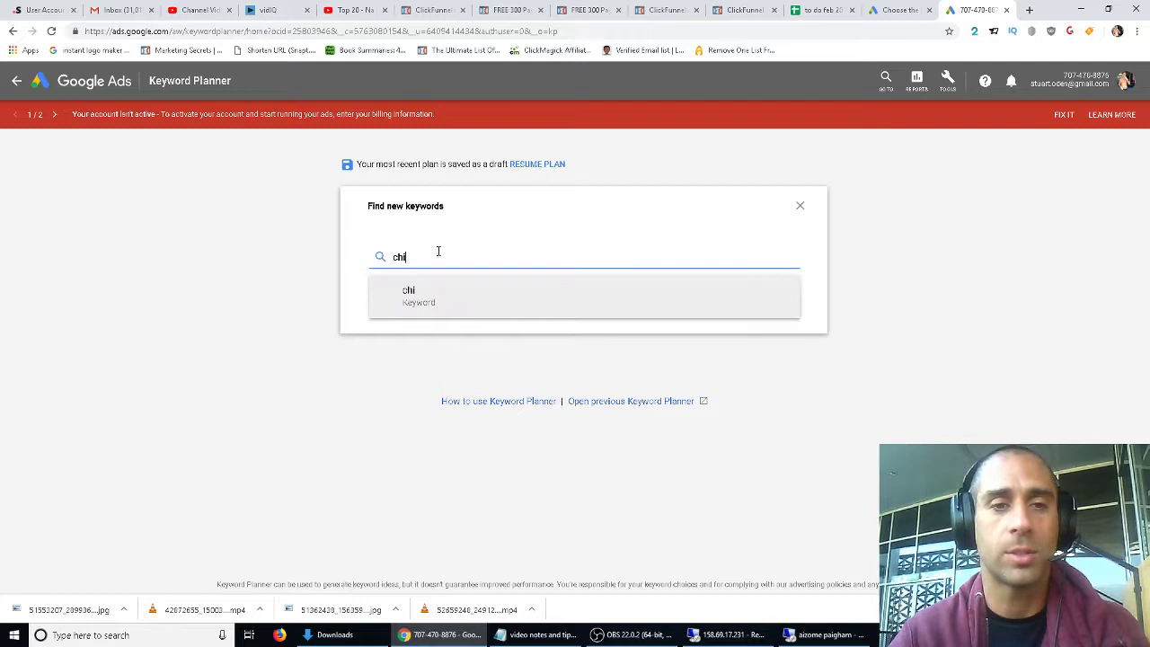
{"action": "type", "text": "ropractor"}
{"action": "key", "text": "Return"}
{"action": "type", "text": "back pain"}
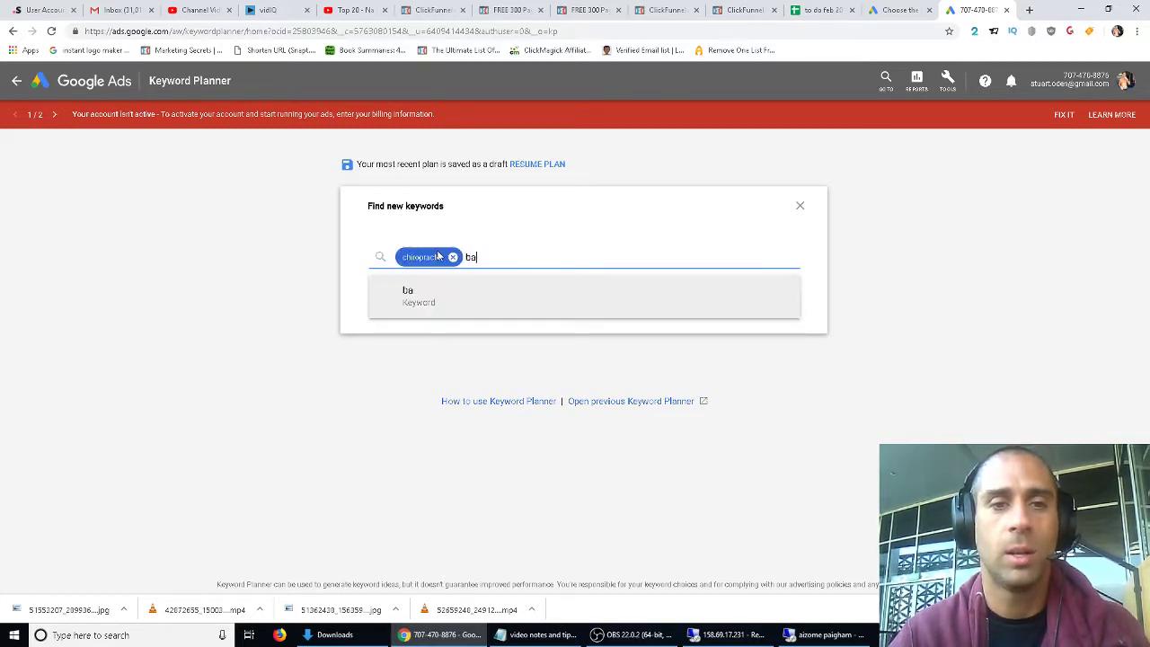
{"action": "key", "text": "Return"}
{"action": "type", "text": "spinal "}
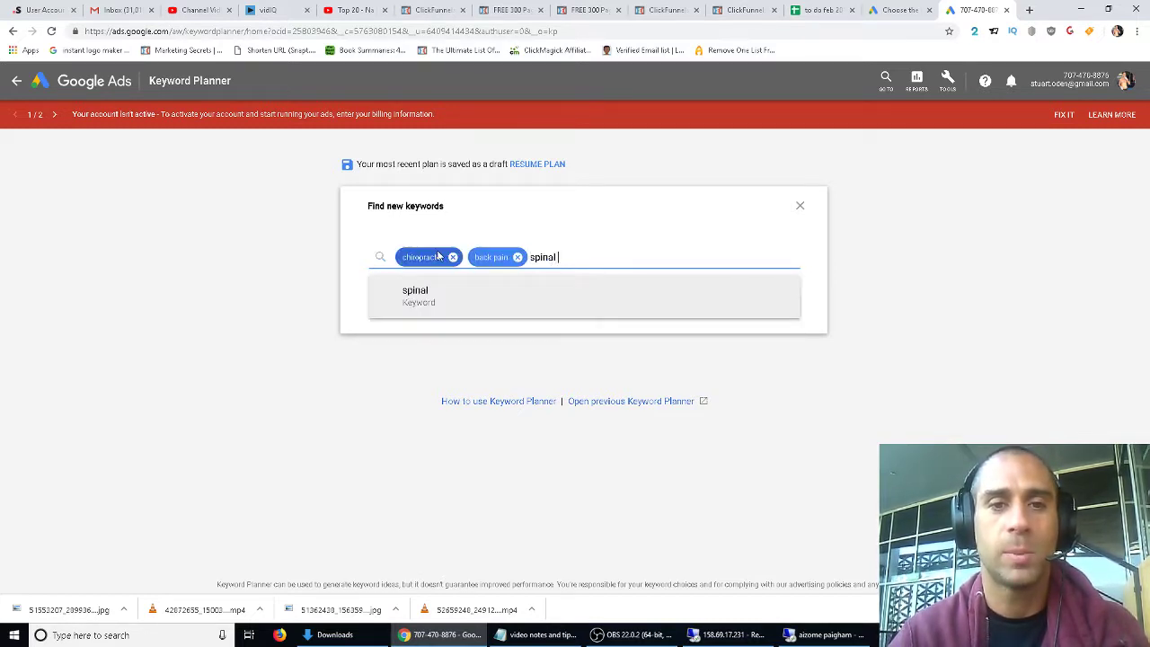
{"action": "type", "text": "injury"}
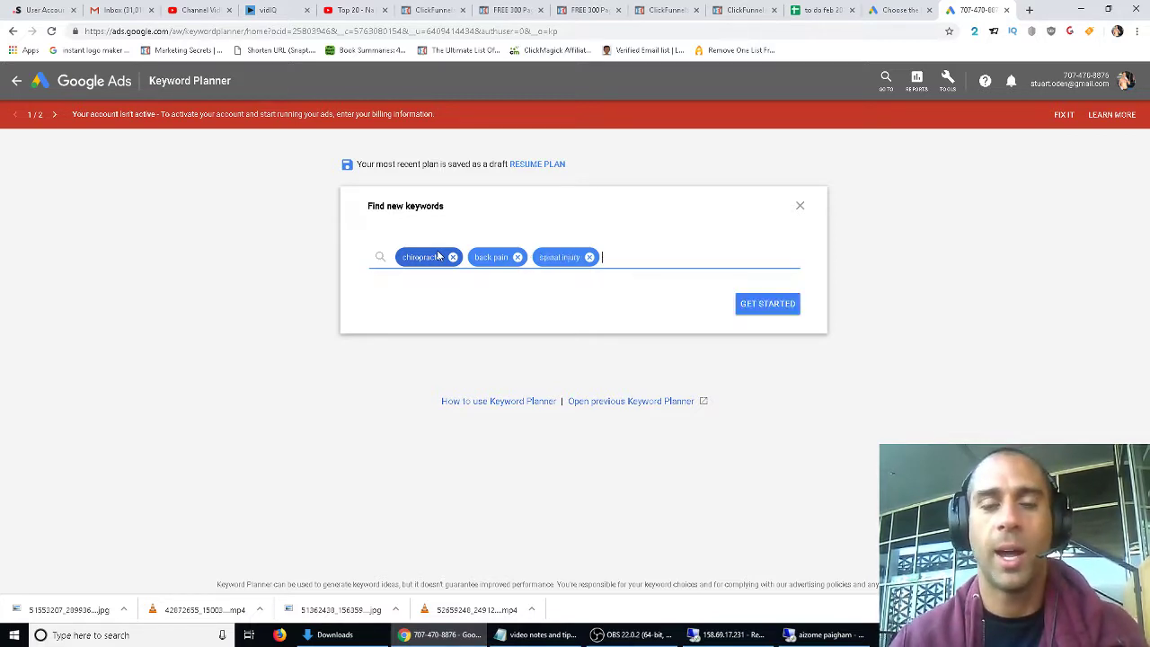
{"action": "left_click", "coordinate": [775, 306]}
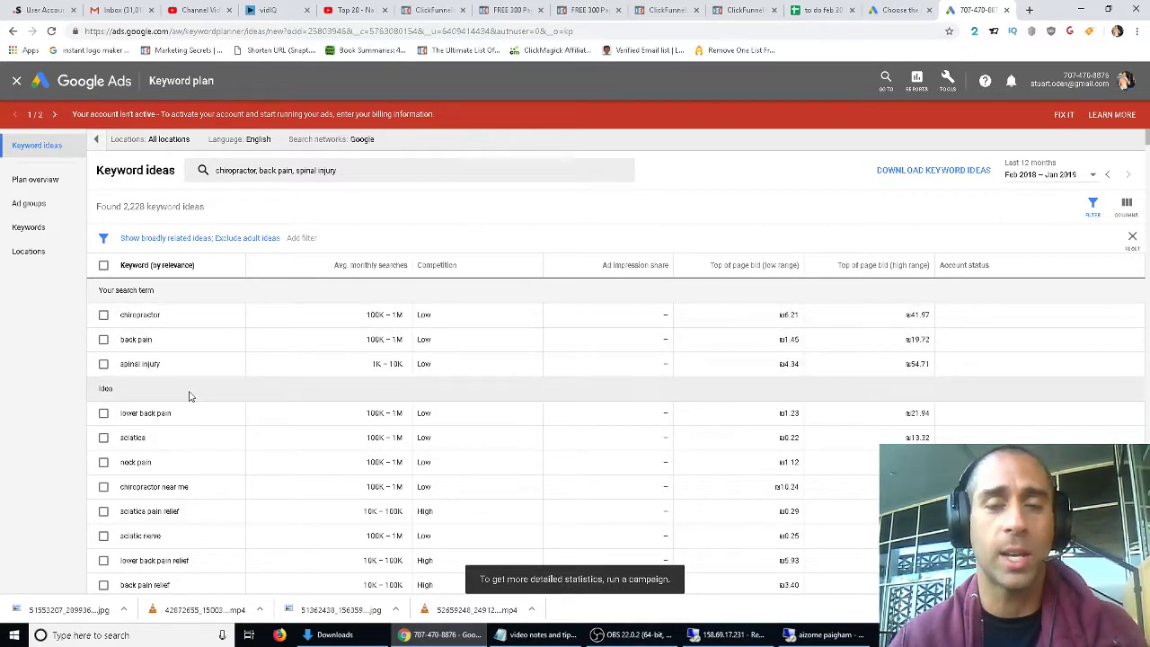
Select all keyword ideas in the results list
{"action": "left_click", "coordinate": [103, 265]}
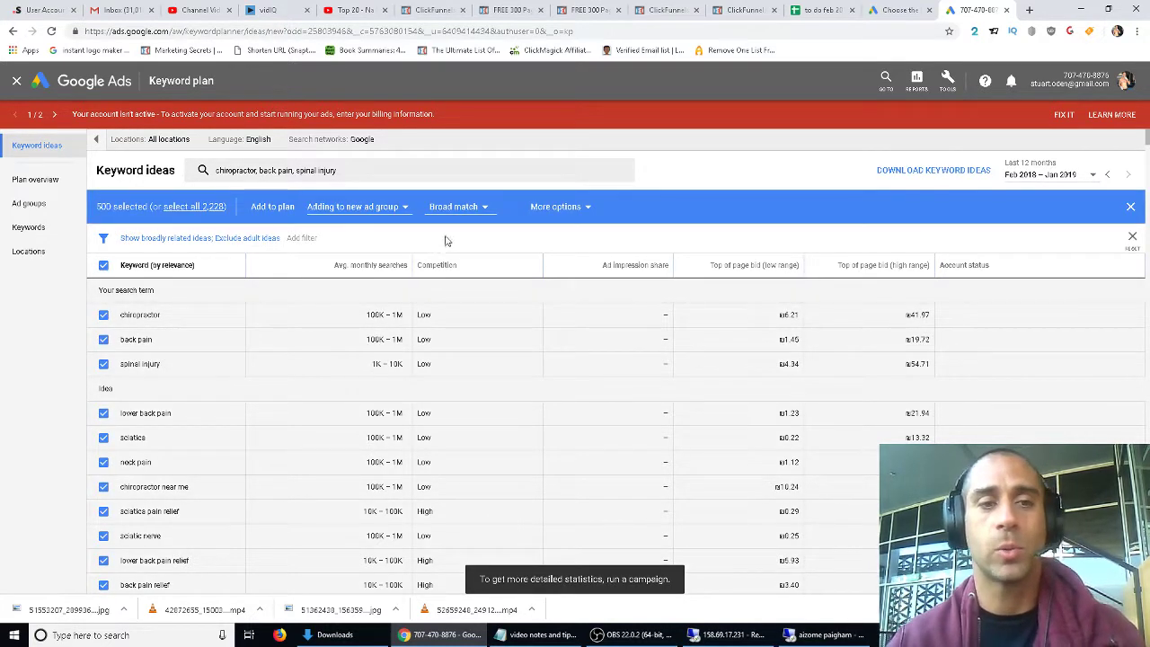
{"action": "left_click", "coordinate": [103, 266]}
{"action": "left_click", "coordinate": [104, 266]}
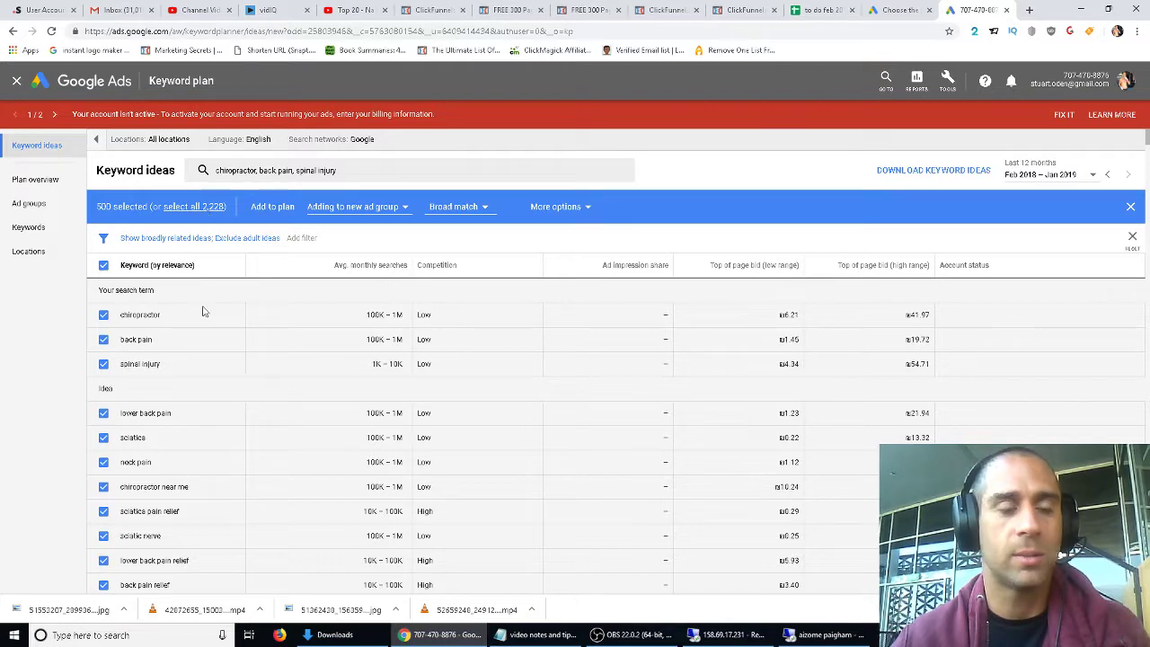
Download the selected keyword ideas as a CSV and open it in Excel
{"action": "scroll", "coordinate": [460, 458], "scroll_direction": "down", "scroll_amount": 3}
{"action": "scroll", "coordinate": [460, 457], "scroll_direction": "down", "scroll_amount": 3}
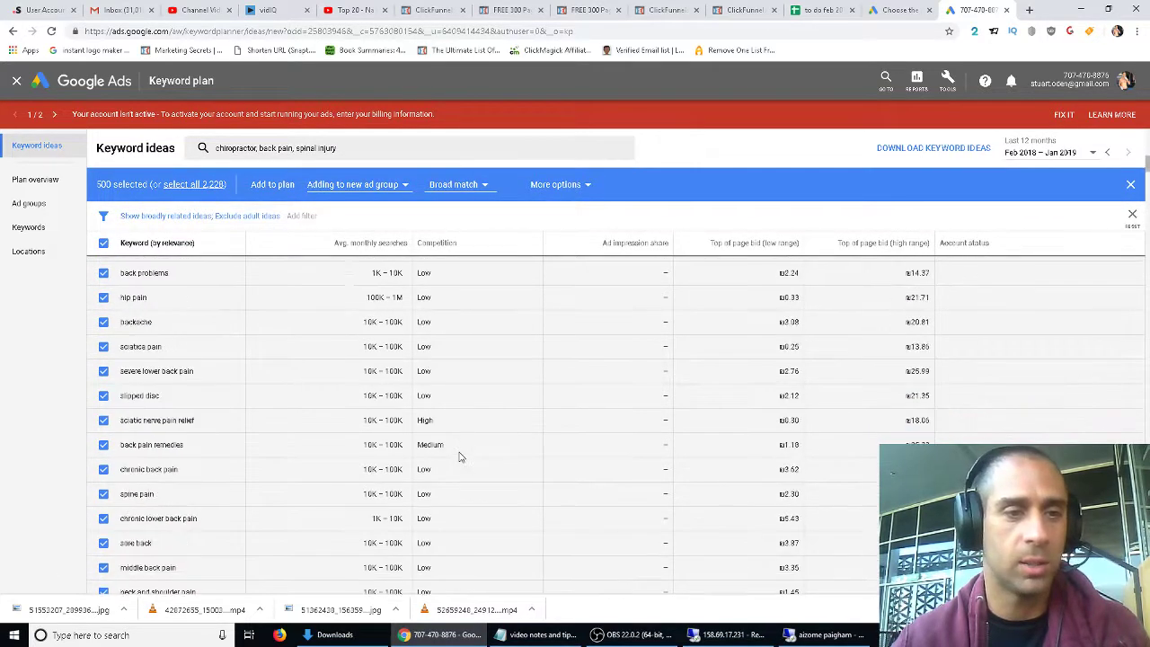
{"action": "scroll", "coordinate": [460, 458], "scroll_direction": "down", "scroll_amount": 12}
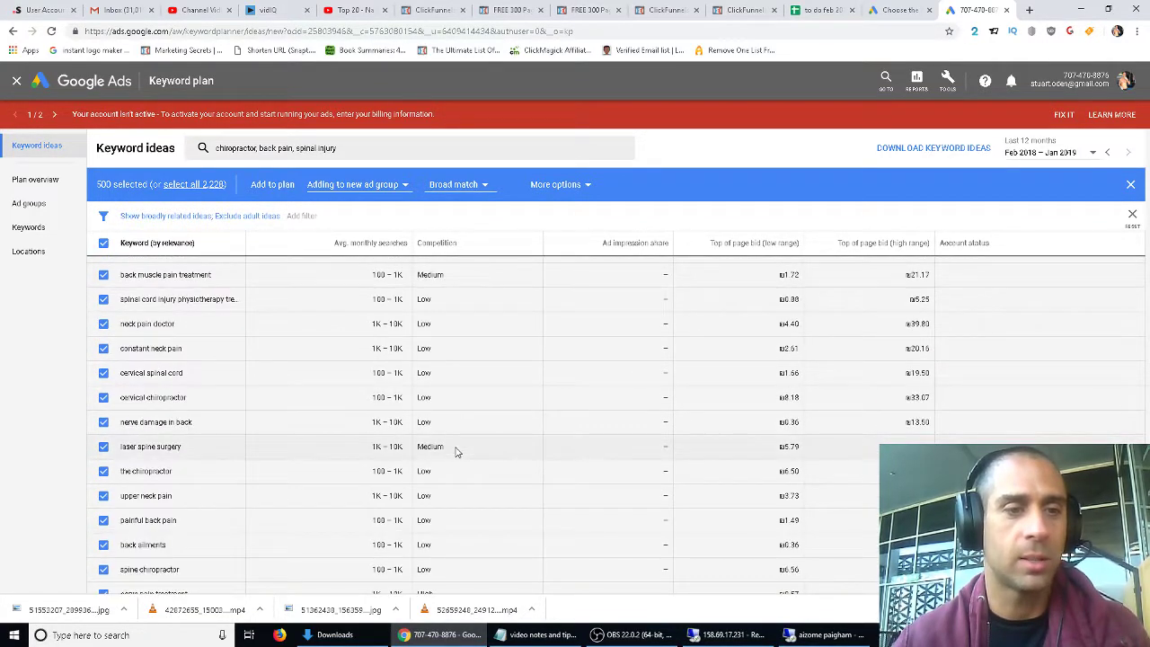
{"action": "scroll", "coordinate": [457, 452], "scroll_direction": "down", "scroll_amount": 10}
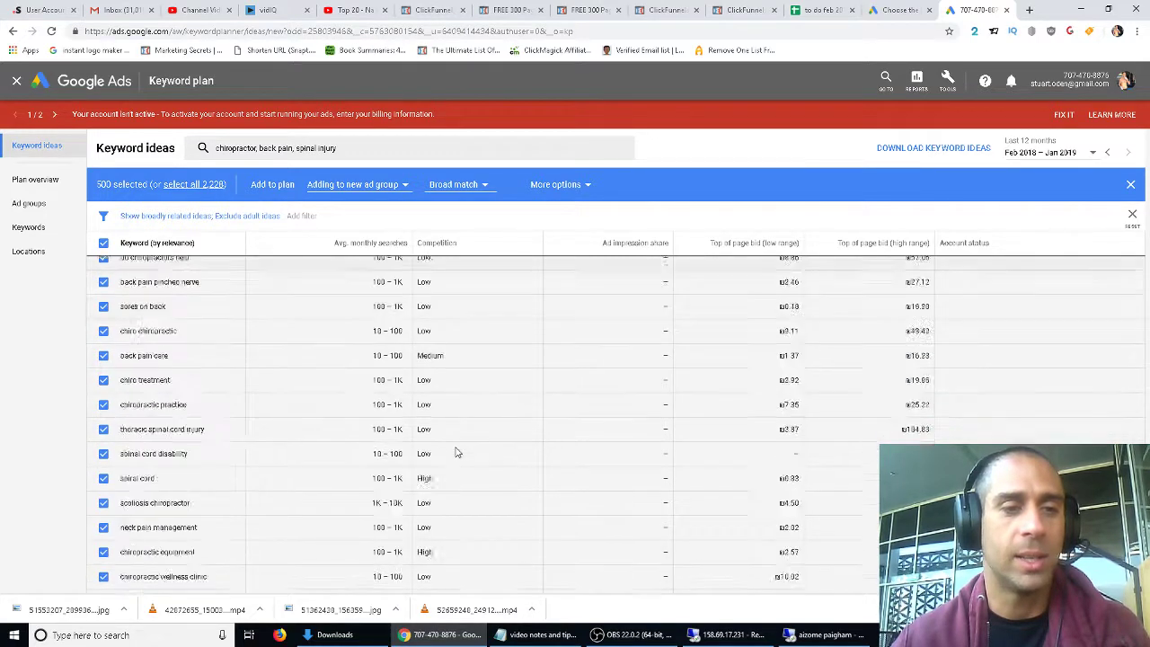
{"action": "scroll", "coordinate": [457, 452], "scroll_direction": "down", "scroll_amount": 10}
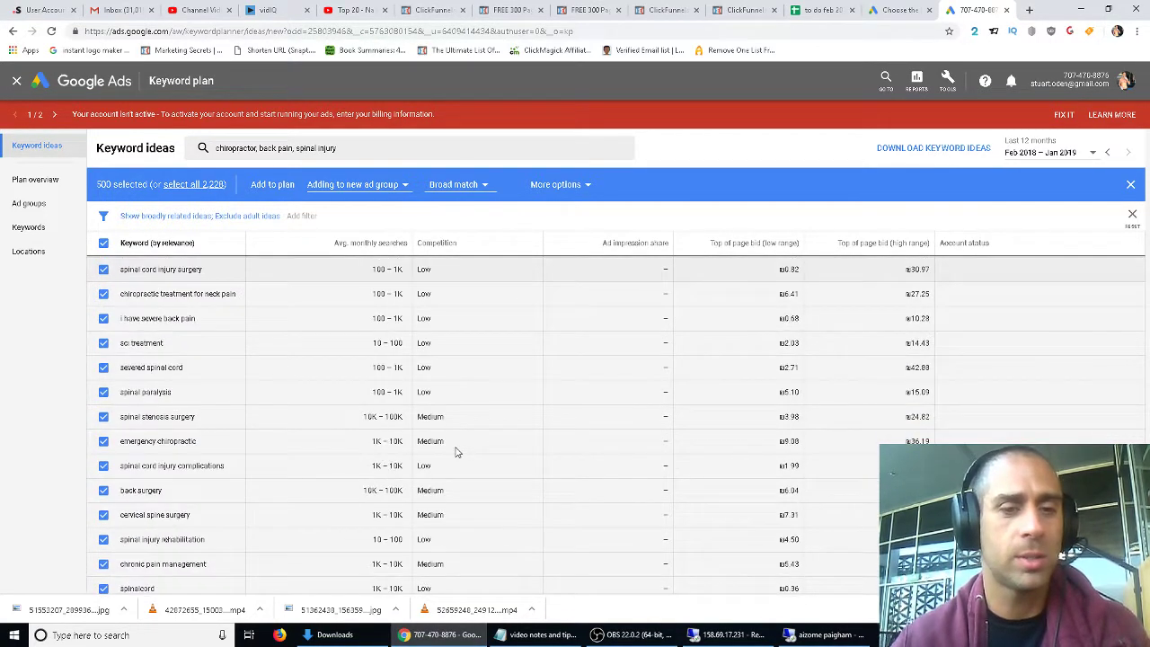
{"action": "scroll", "coordinate": [456, 452], "scroll_direction": "down", "scroll_amount": 10}
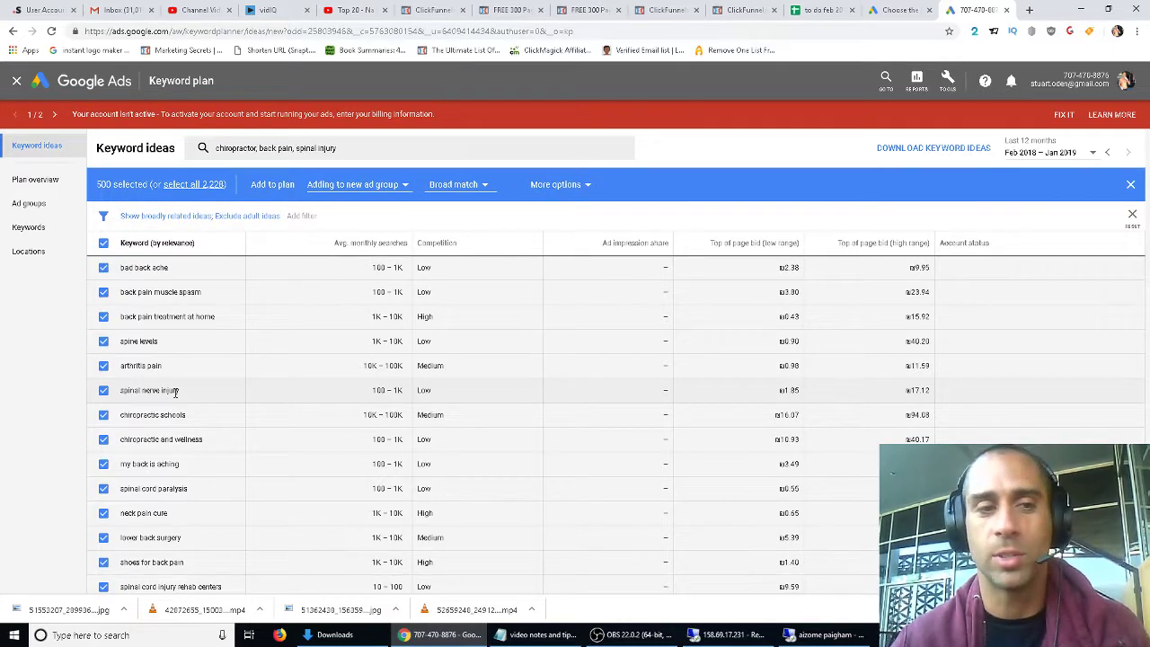
{"action": "scroll", "coordinate": [176, 392], "scroll_direction": "down", "scroll_amount": 3}
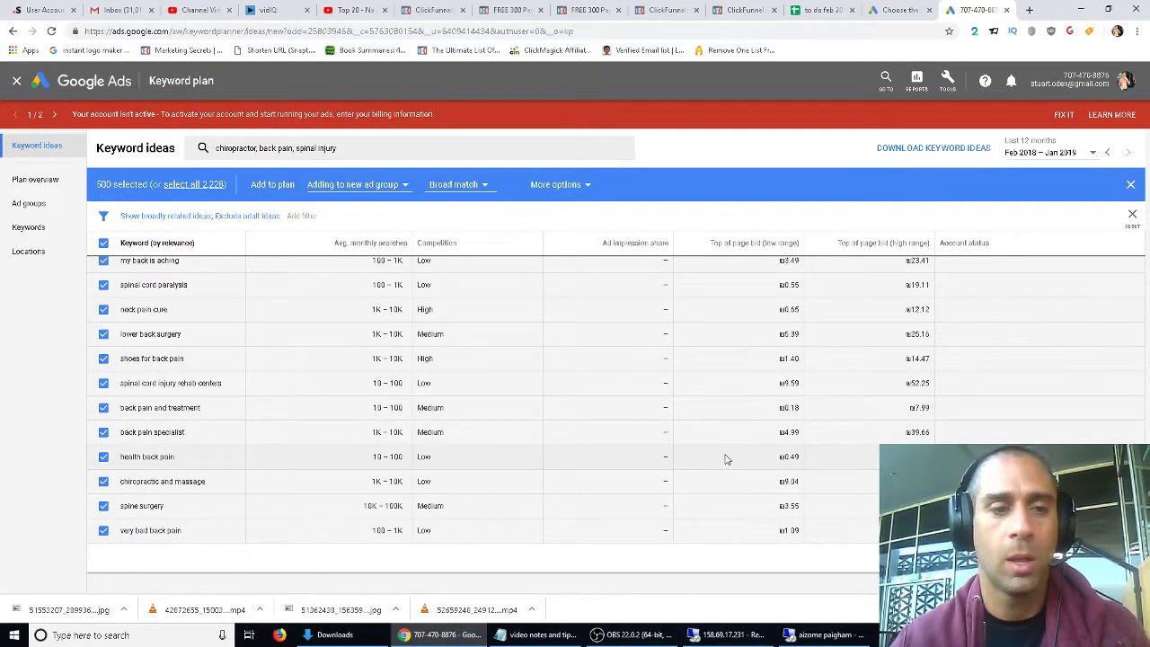
{"action": "left_click", "coordinate": [931, 149]}
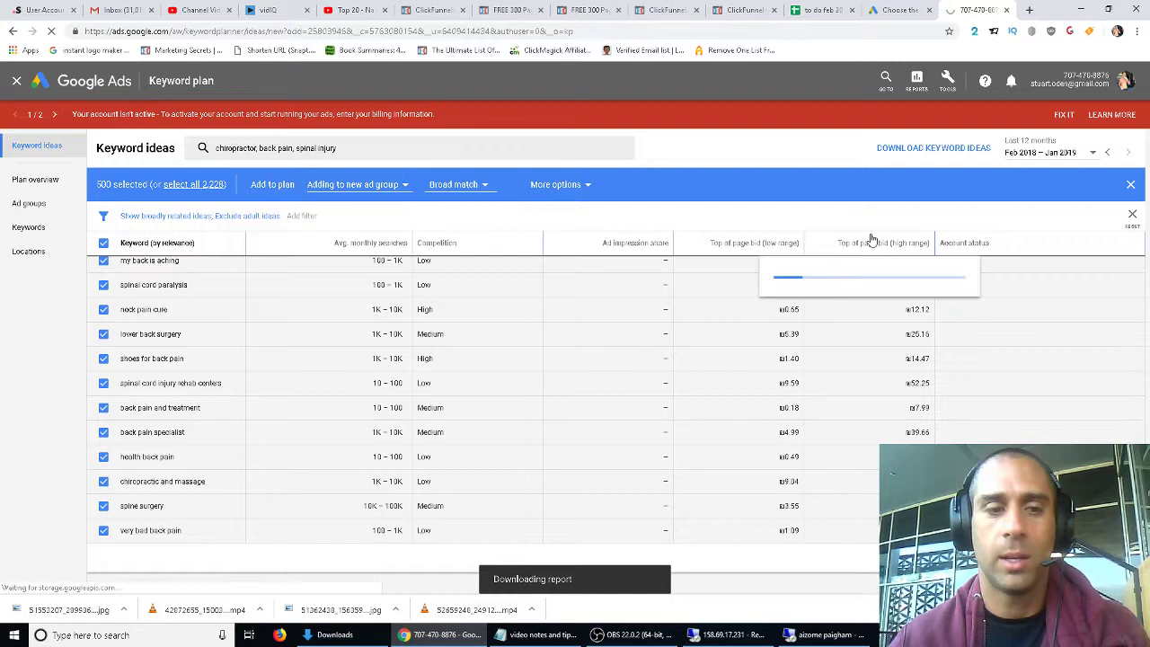
{"action": "left_click", "coordinate": [69, 610]}
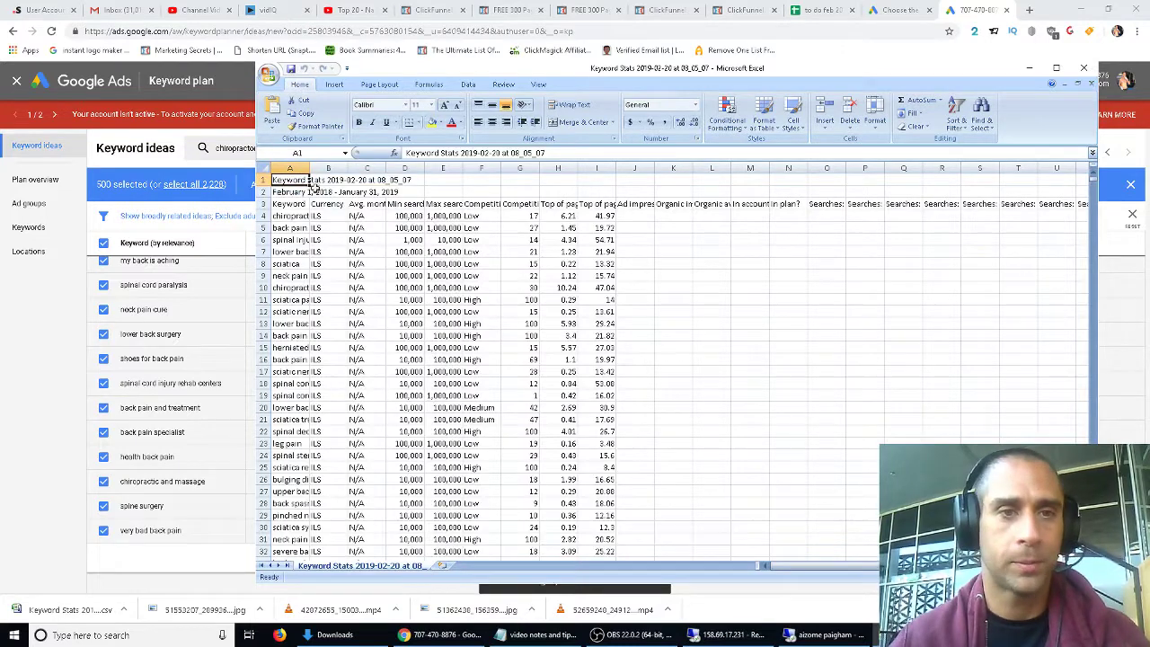
Widen Excel column A, copy the whole keyword column, and return to the remote session
{"action": "left_click_drag", "start_coordinate": [308, 170], "coordinate": [577, 170]}
{"action": "left_click", "coordinate": [323, 229]}
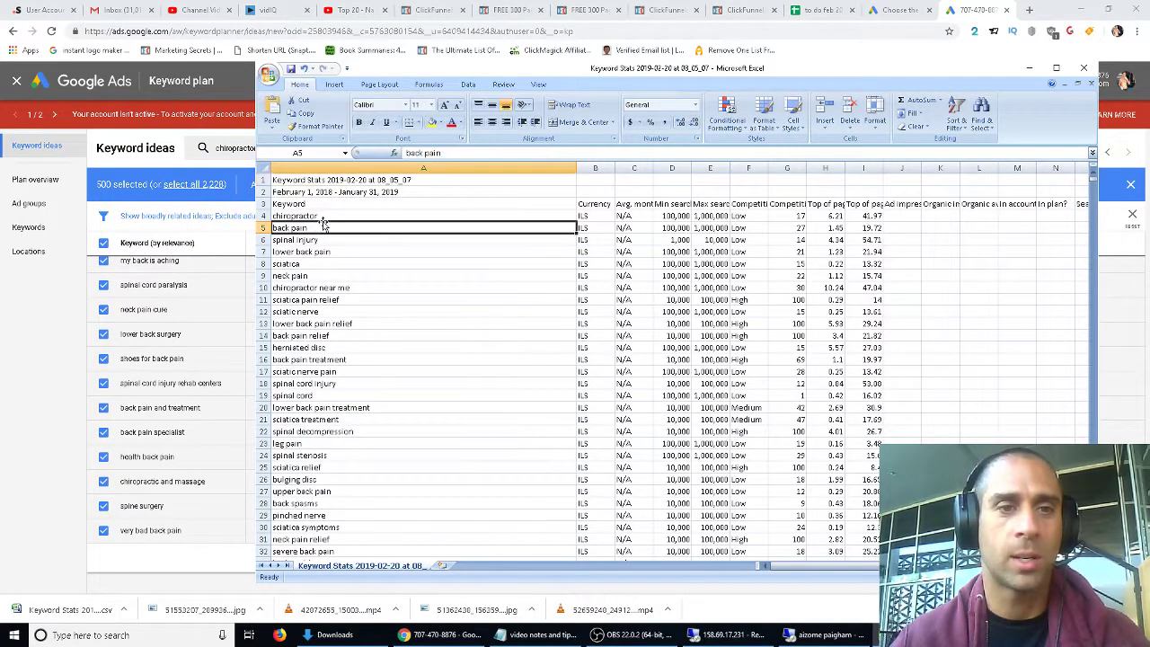
{"action": "left_click", "coordinate": [342, 169]}
{"action": "key", "text": "ctrl+c"}
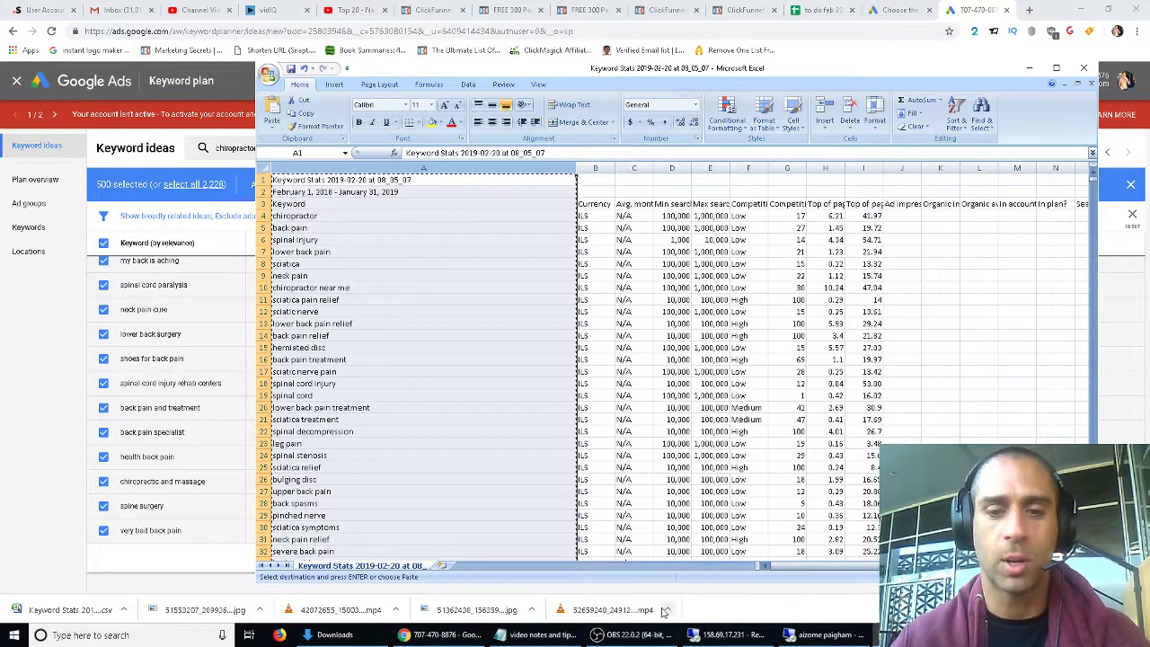
{"action": "left_click", "coordinate": [799, 635]}
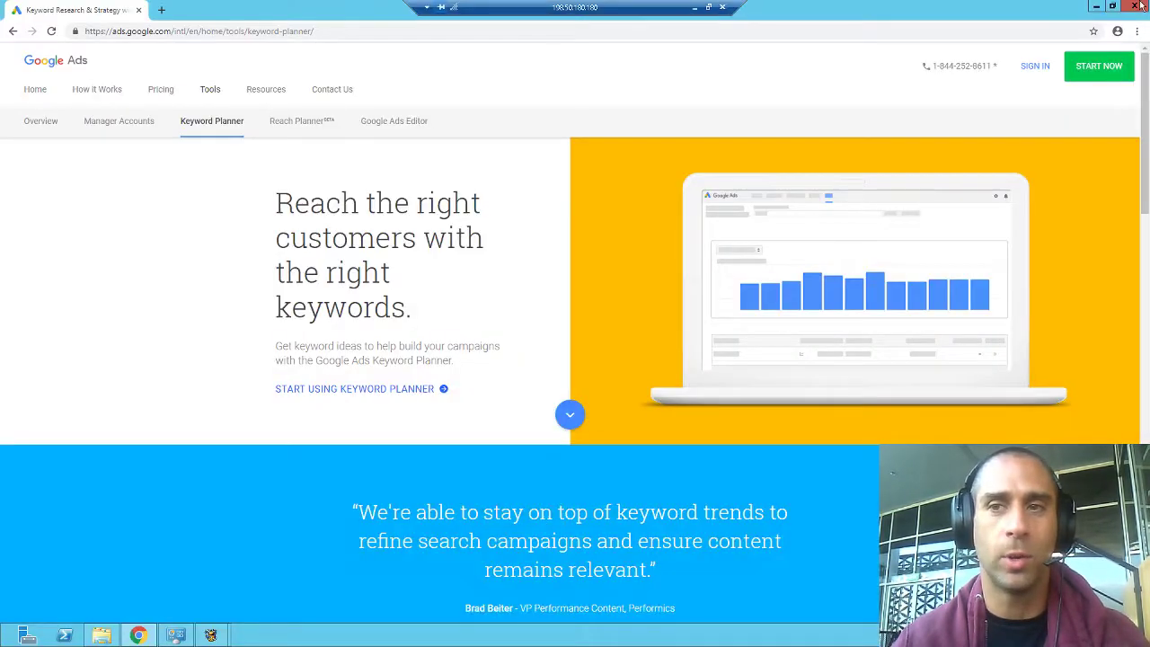
Create a new text document on the remote desktop named chiro
{"action": "left_click", "coordinate": [210, 635]}
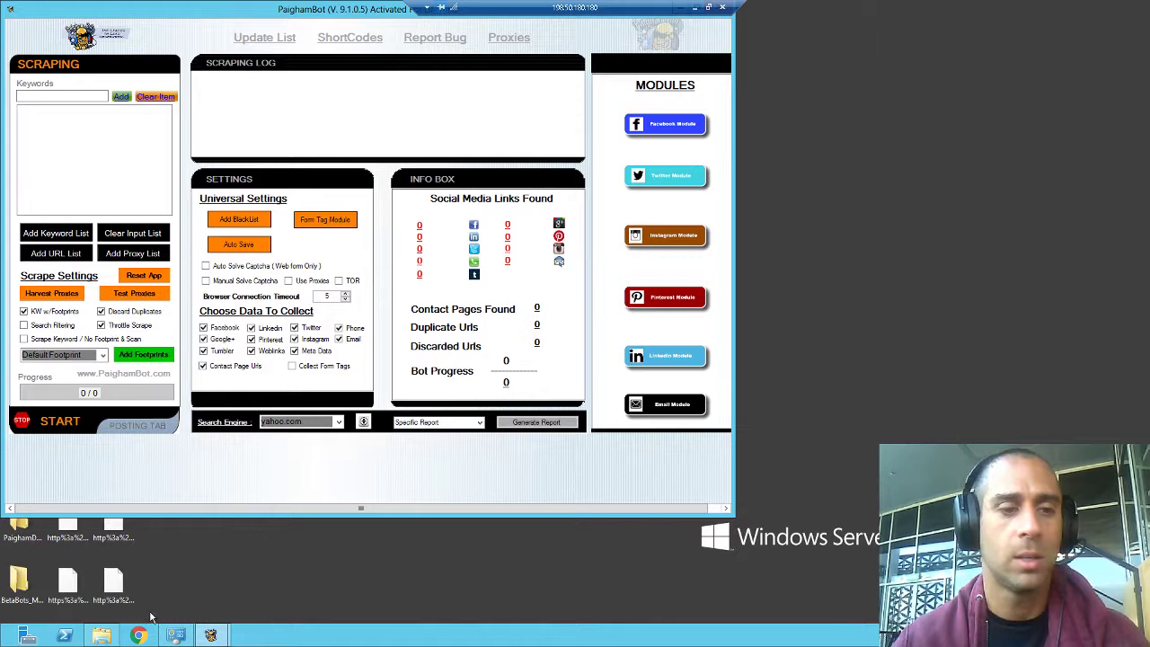
{"action": "right_click", "coordinate": [220, 576]}
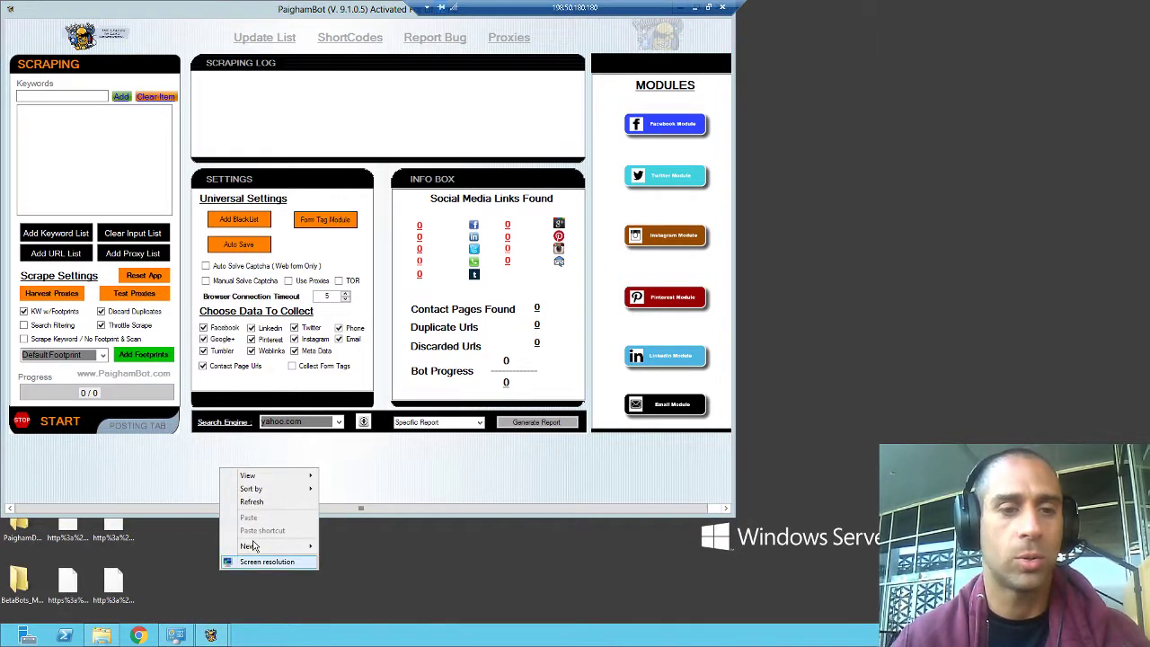
{"action": "mouse_move", "coordinate": [255, 546]}
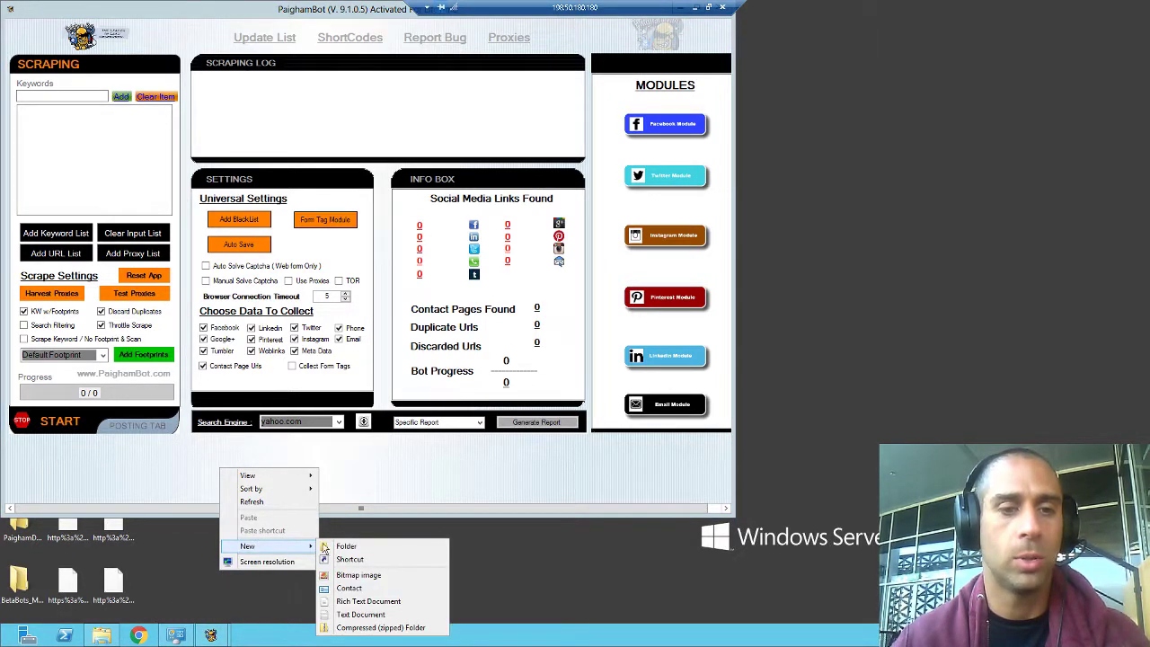
{"action": "left_click", "coordinate": [390, 614]}
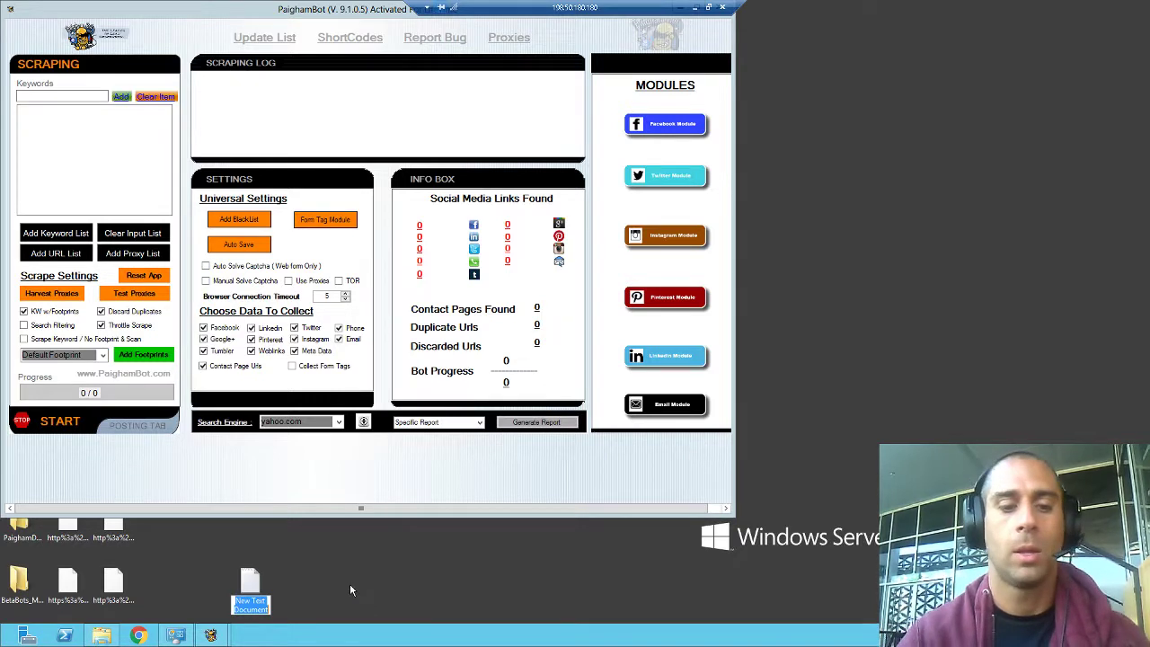
{"action": "type", "text": "chiro"}
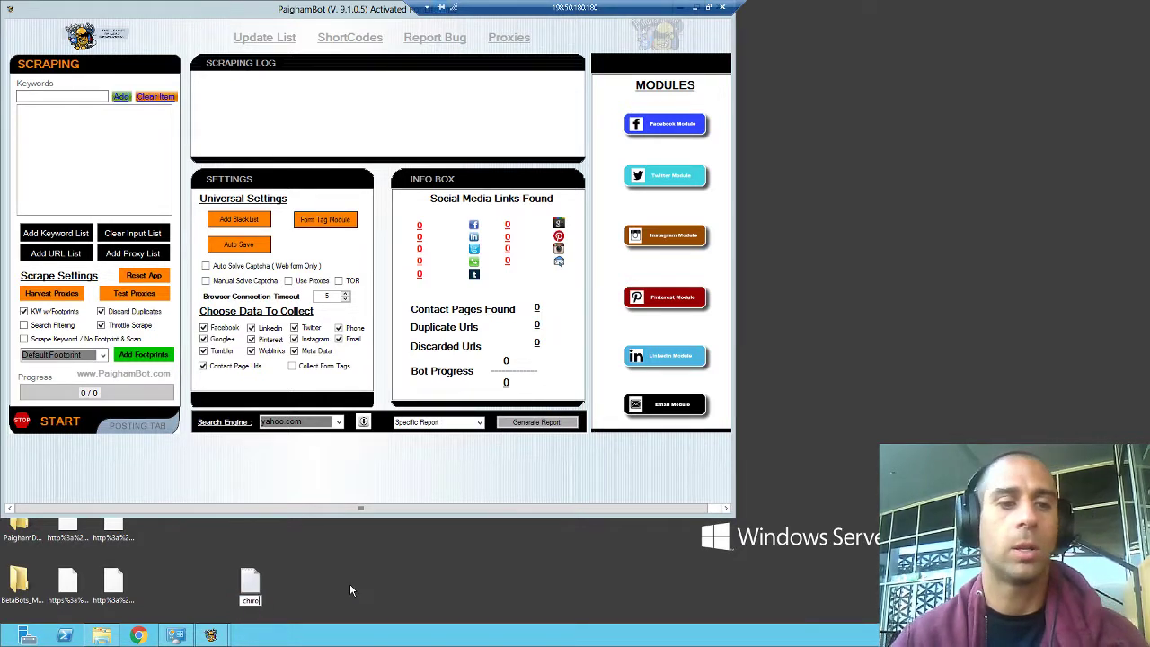
Paste the keyword list into chiro, delete the three Keyword Stats header lines, and save
{"action": "double_click", "coordinate": [251, 583]}
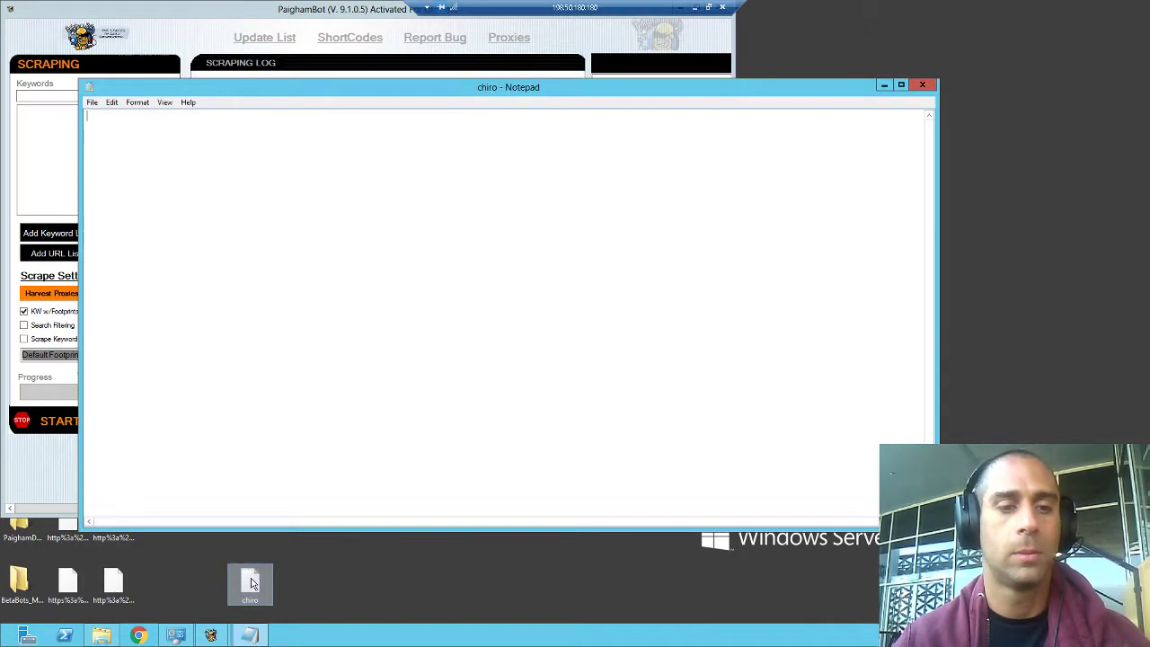
{"action": "key", "text": "ctrl+v"}
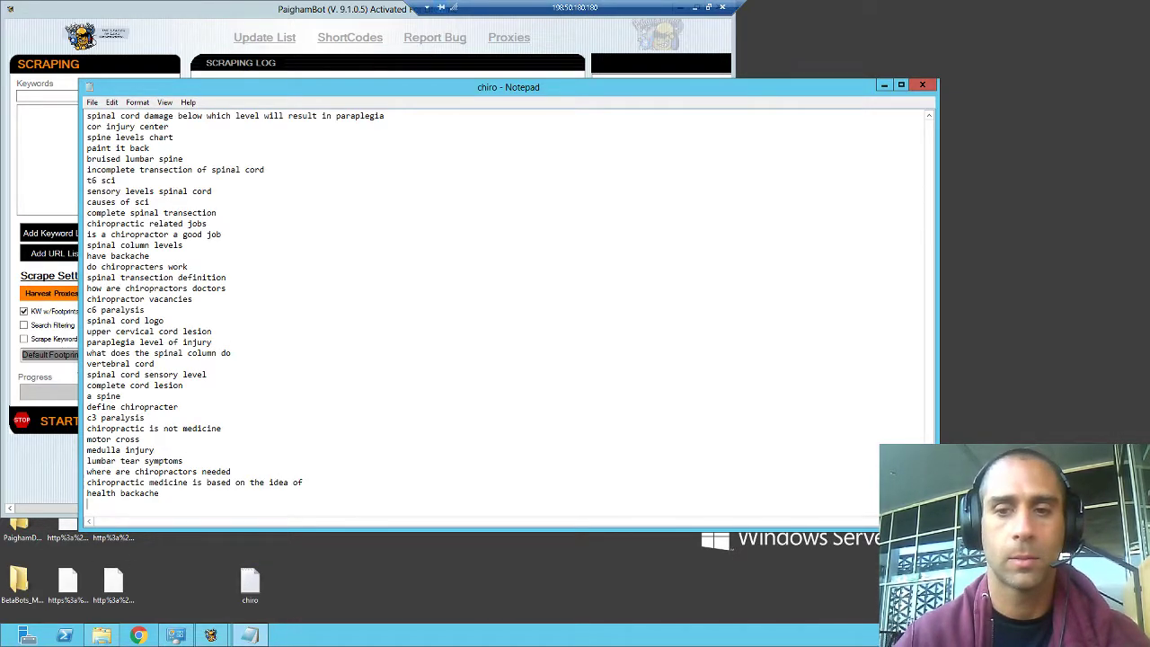
{"action": "left_click_drag", "start_coordinate": [930, 377], "coordinate": [943, 113]}
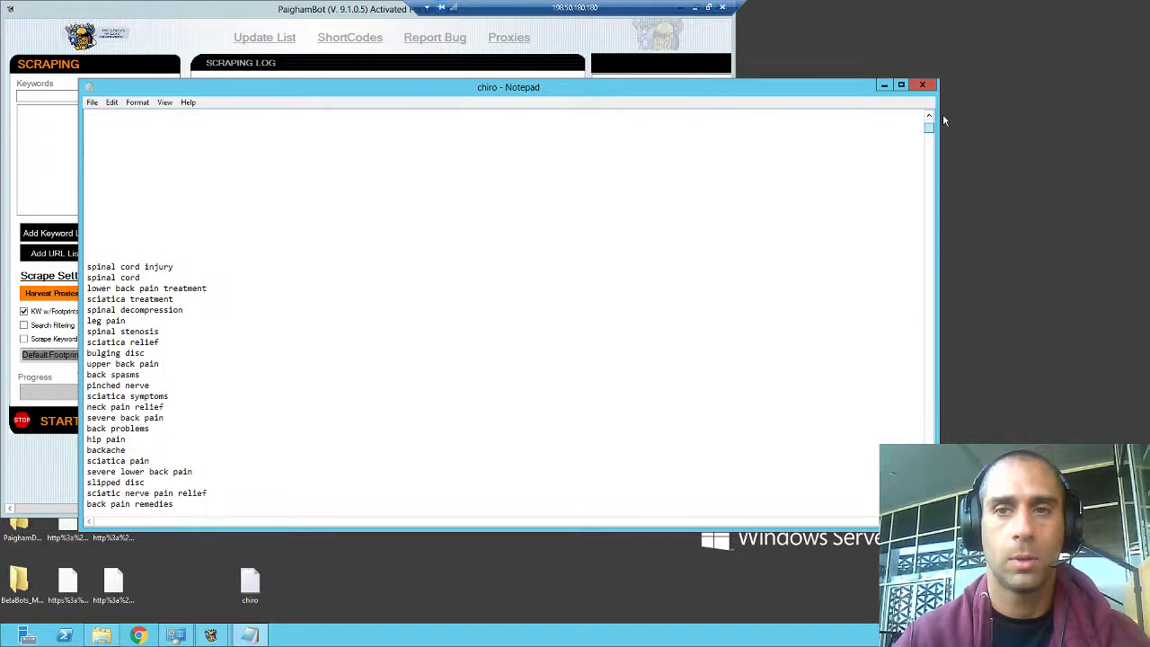
{"action": "left_click_drag", "start_coordinate": [125, 135], "coordinate": [65, 99]}
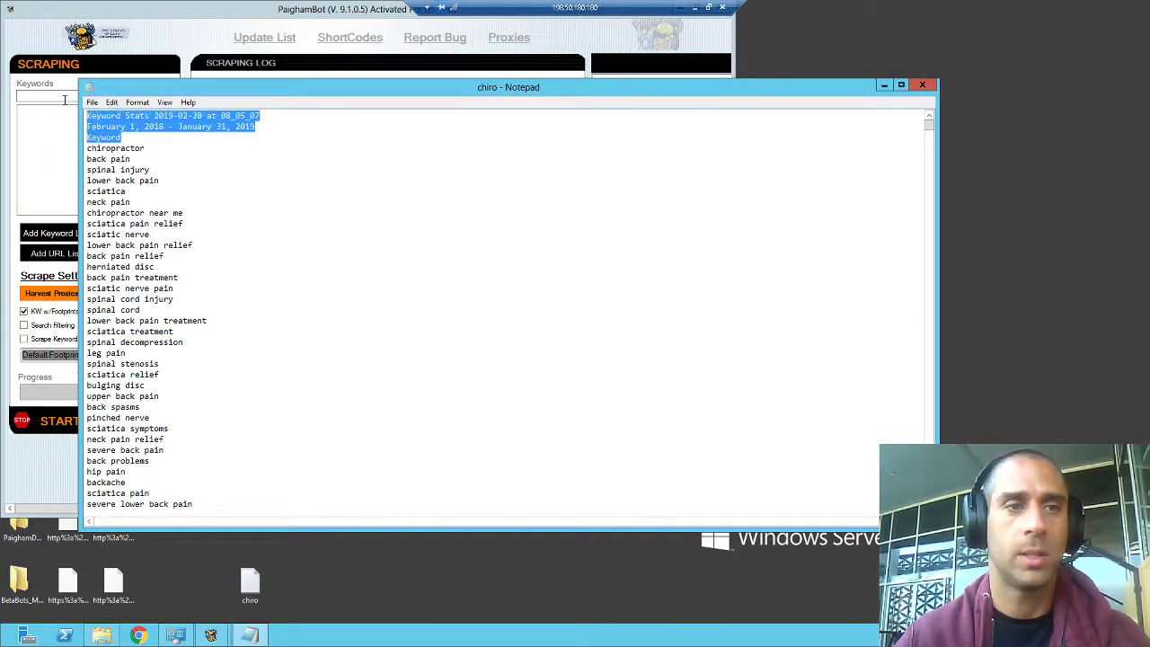
{"action": "key", "text": "Delete"}
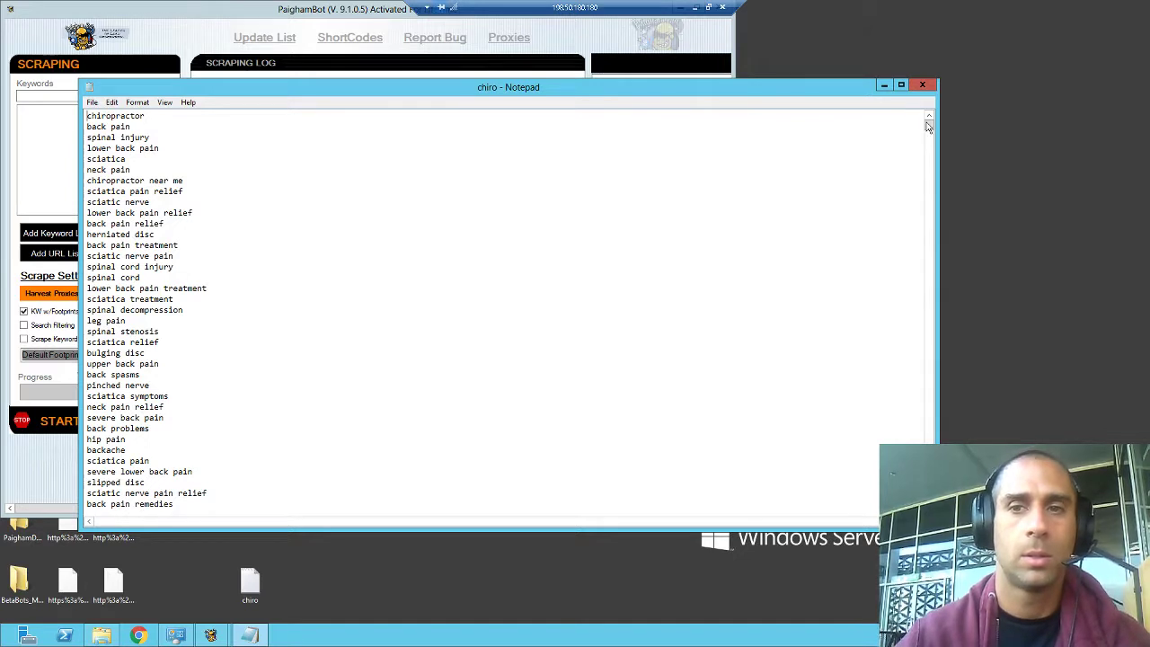
{"action": "left_click", "coordinate": [92, 102]}
{"action": "left_click", "coordinate": [109, 143]}
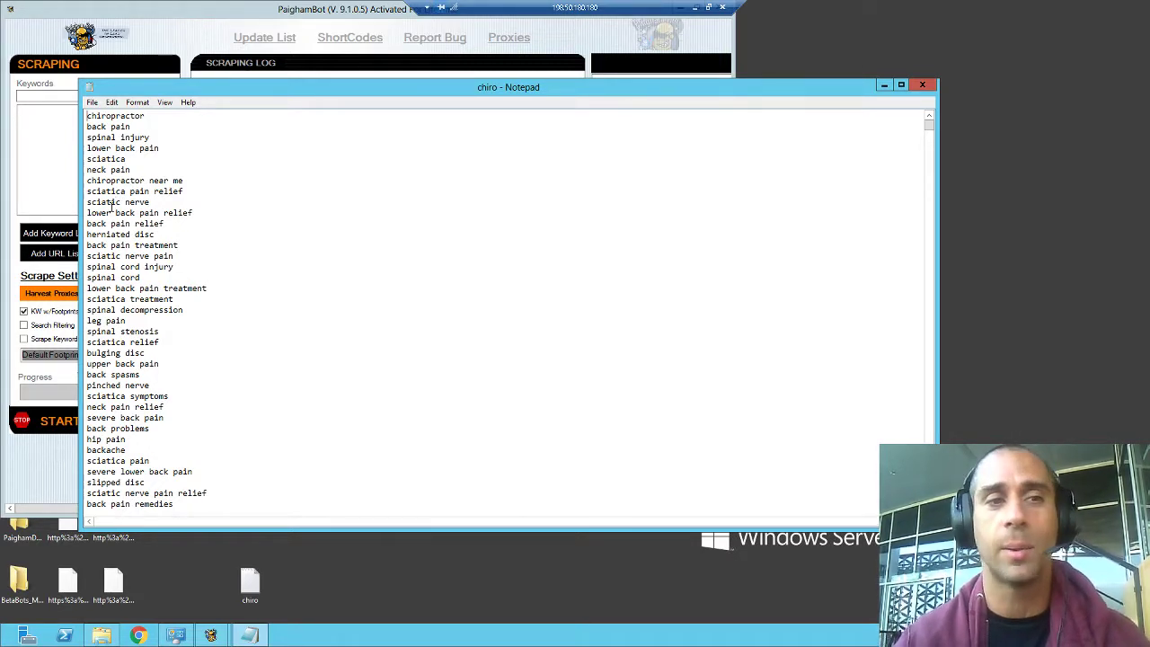
Change the first keyword to 'best chiropractor texas' and close Notepad, saving the changes
{"action": "double_click", "coordinate": [112, 116]}
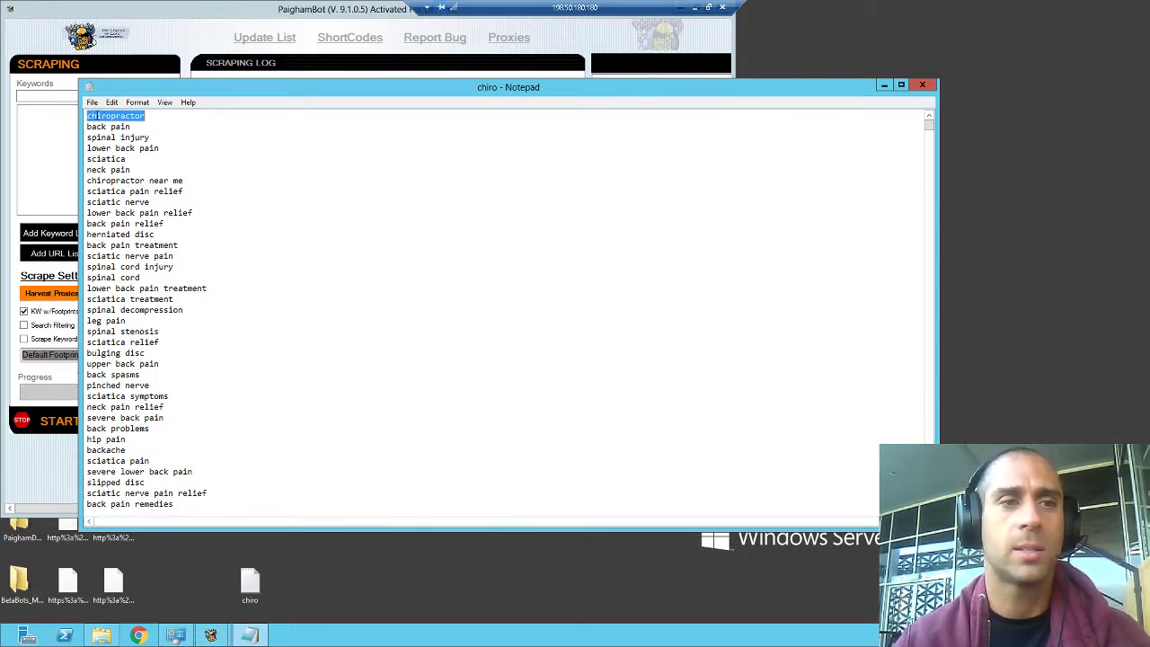
{"action": "left_click", "coordinate": [140, 116]}
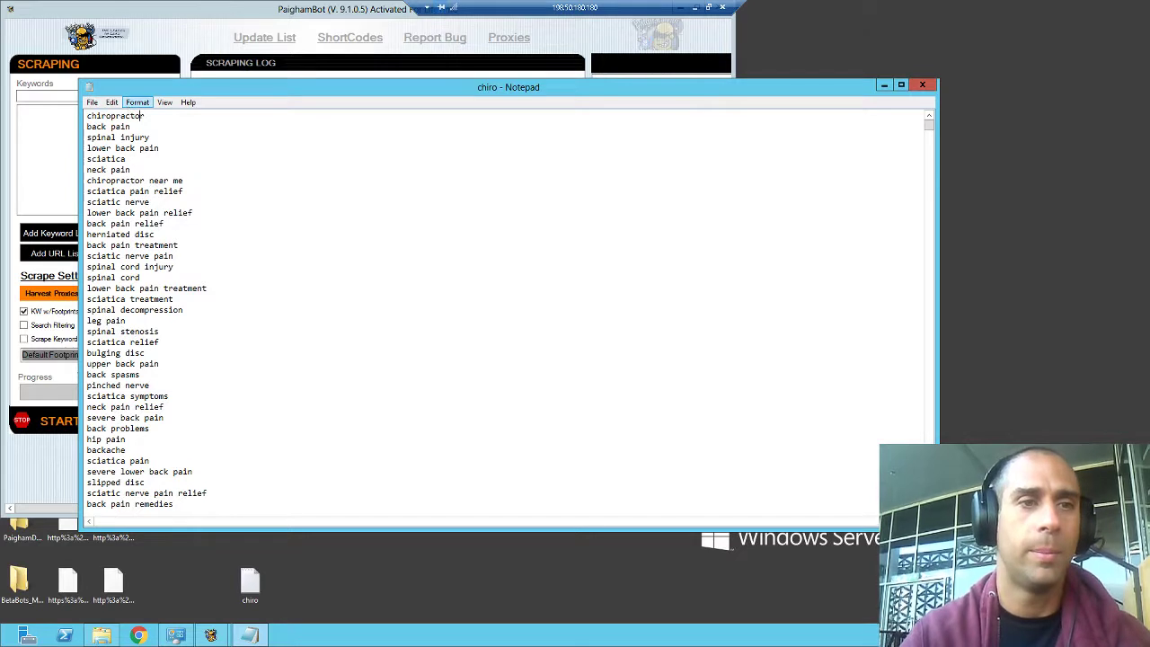
{"action": "type", "text": "best"}
{"action": "key", "text": "BackSpace"}
{"action": "key", "text": "BackSpace"}
{"action": "key", "text": "BackSpace"}
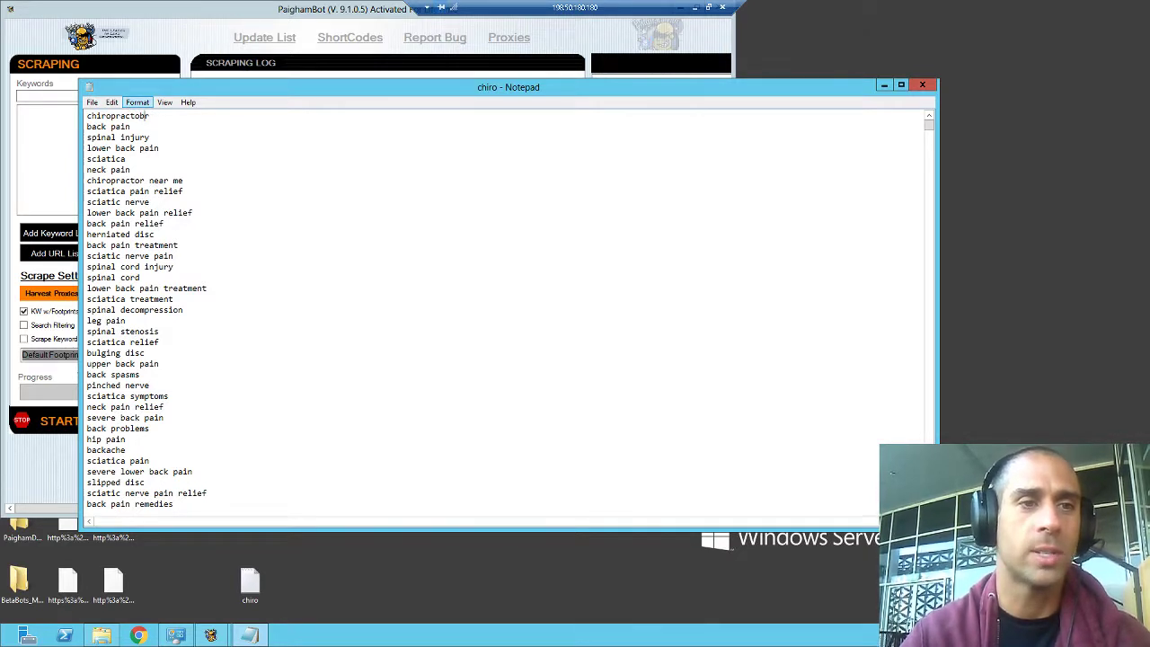
{"action": "key", "text": "BackSpace"}
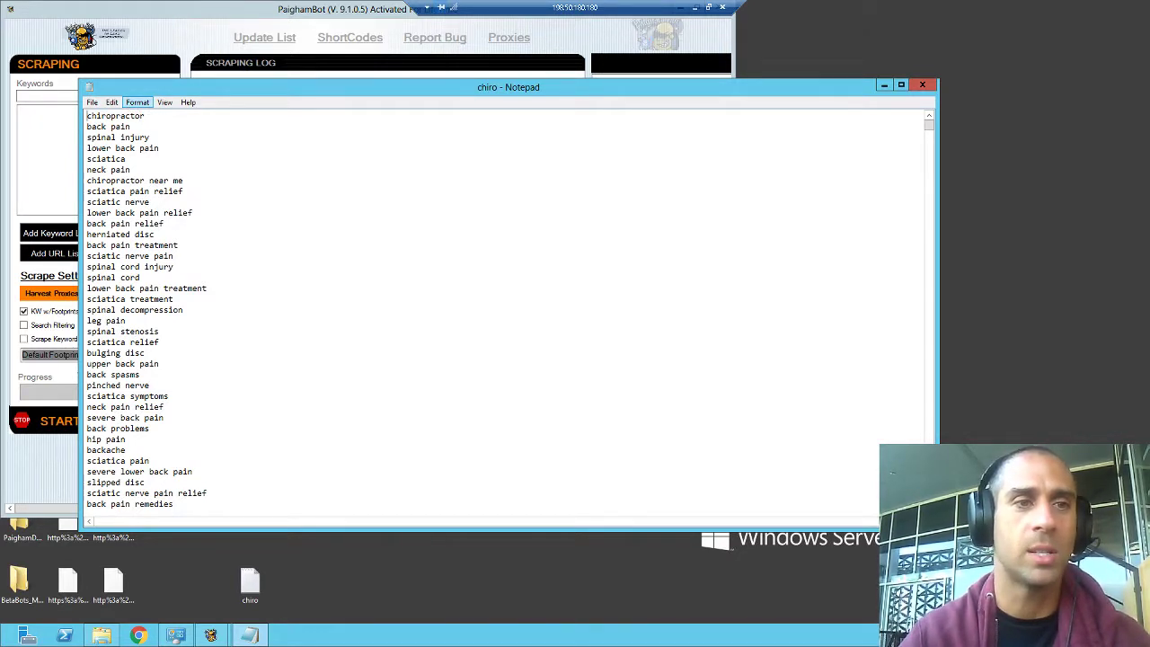
{"action": "key", "text": "Home"}
{"action": "type", "text": "best "}
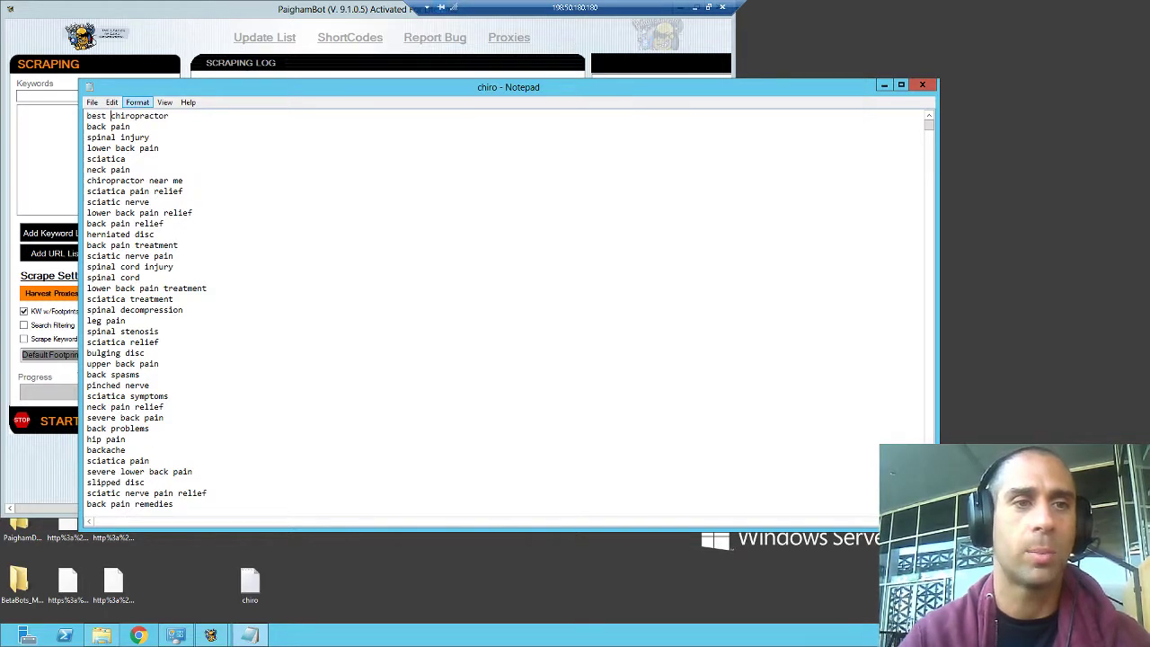
{"action": "type", "text": "exas"}
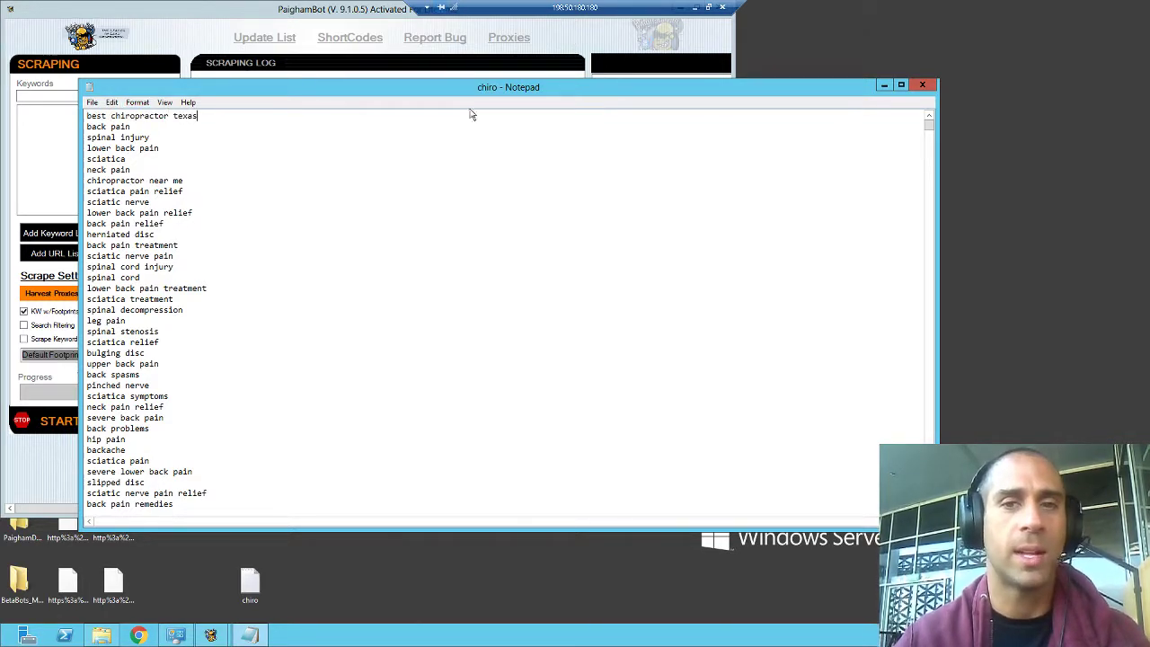
{"action": "left_click", "coordinate": [920, 84]}
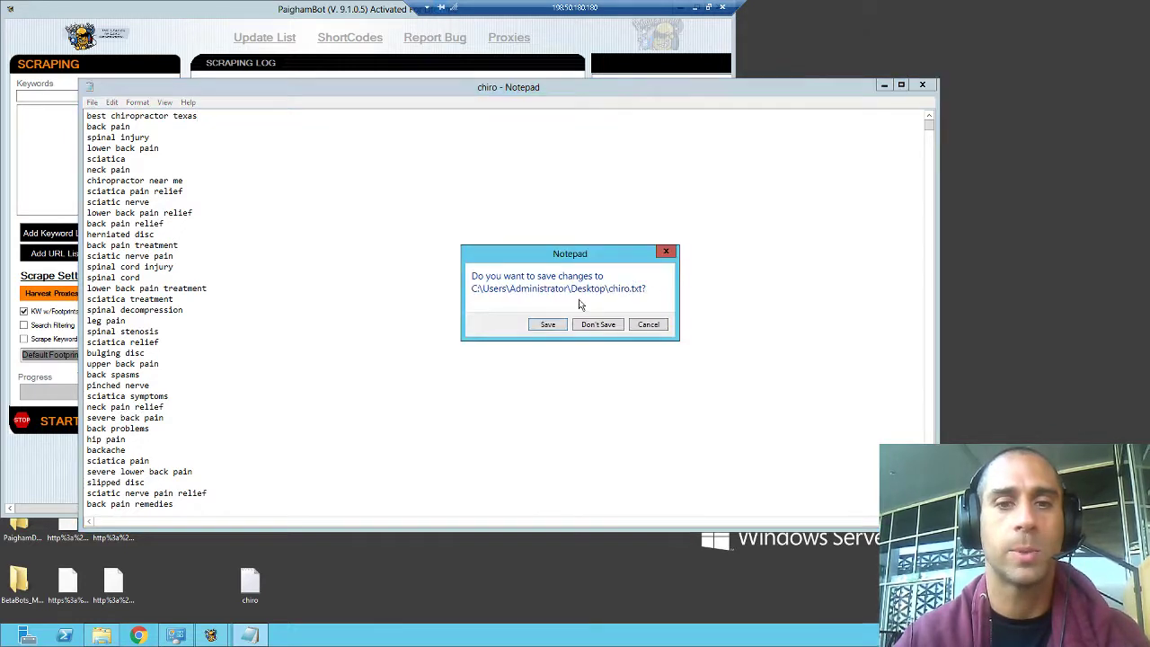
{"action": "left_click", "coordinate": [559, 327]}
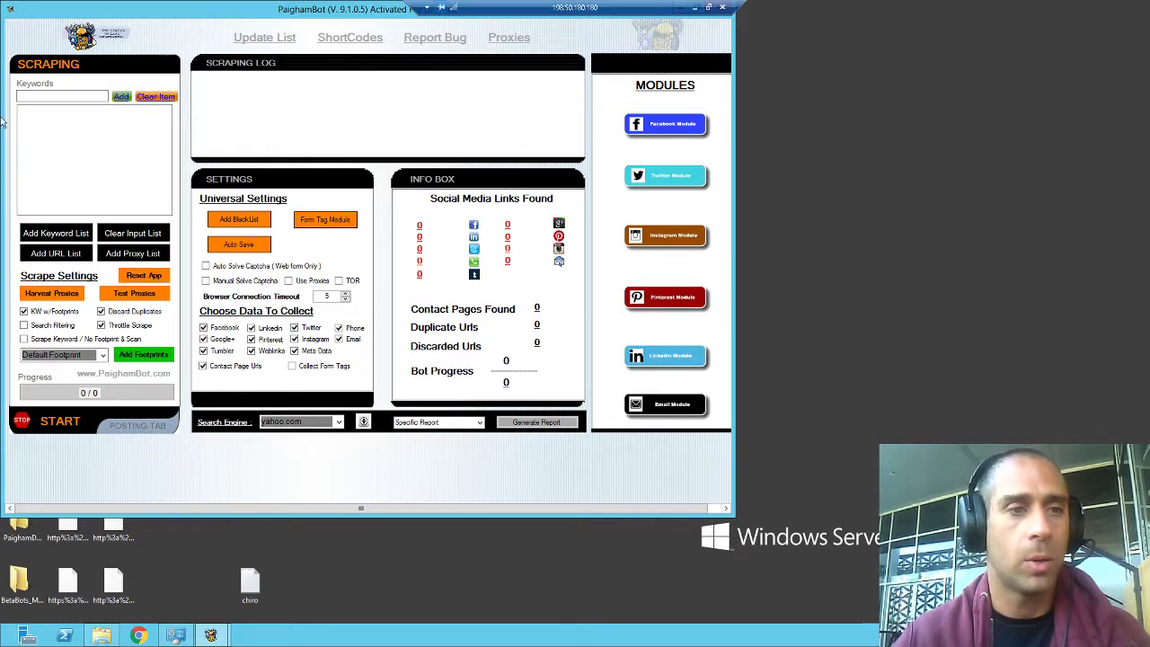
Load the chiro keyword file from the Desktop, giving 2228 keywords starting with 'best chiropractor texas'
{"action": "left_click", "coordinate": [51, 234]}
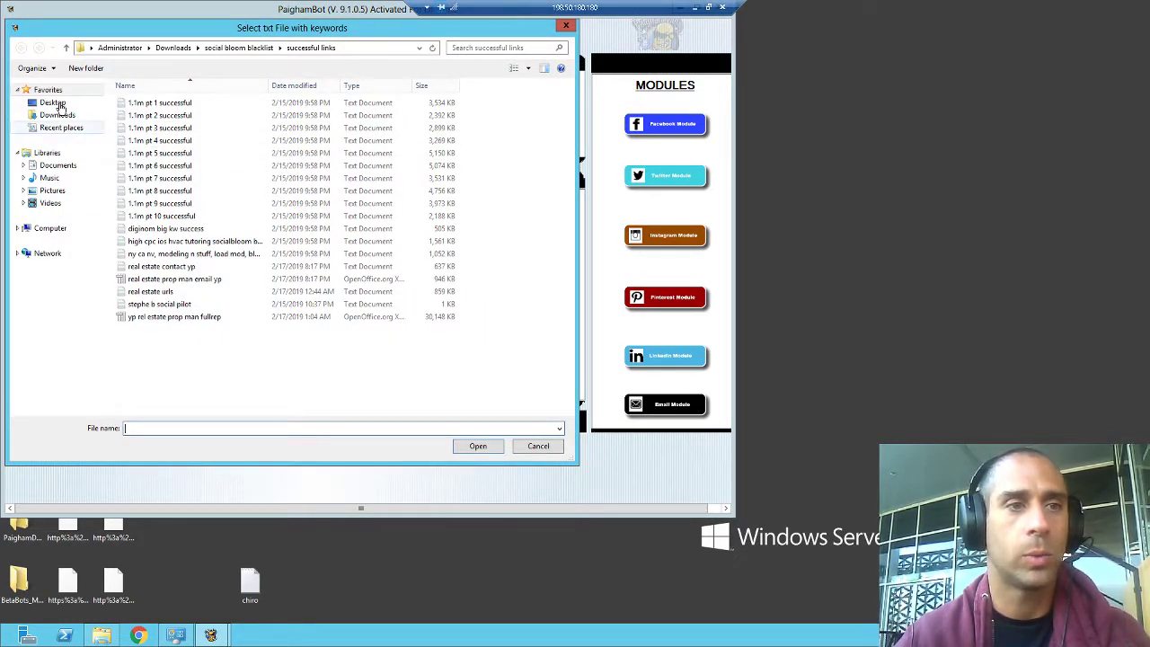
{"action": "left_click", "coordinate": [56, 105]}
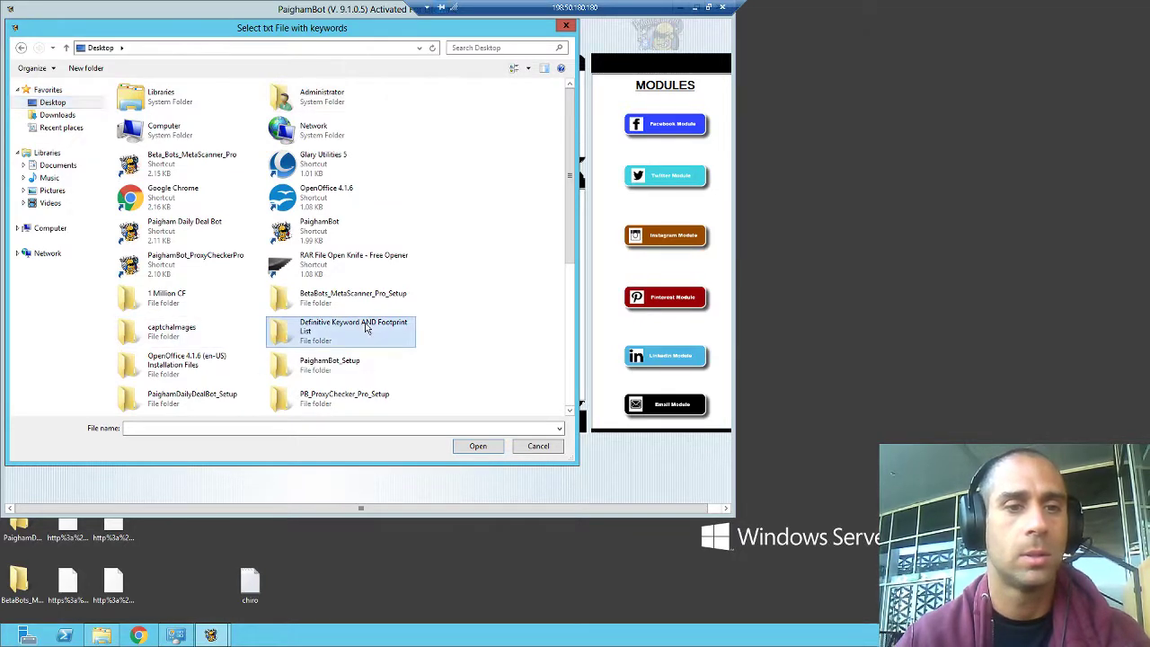
{"action": "scroll", "coordinate": [365, 328], "scroll_direction": "down", "scroll_amount": 3}
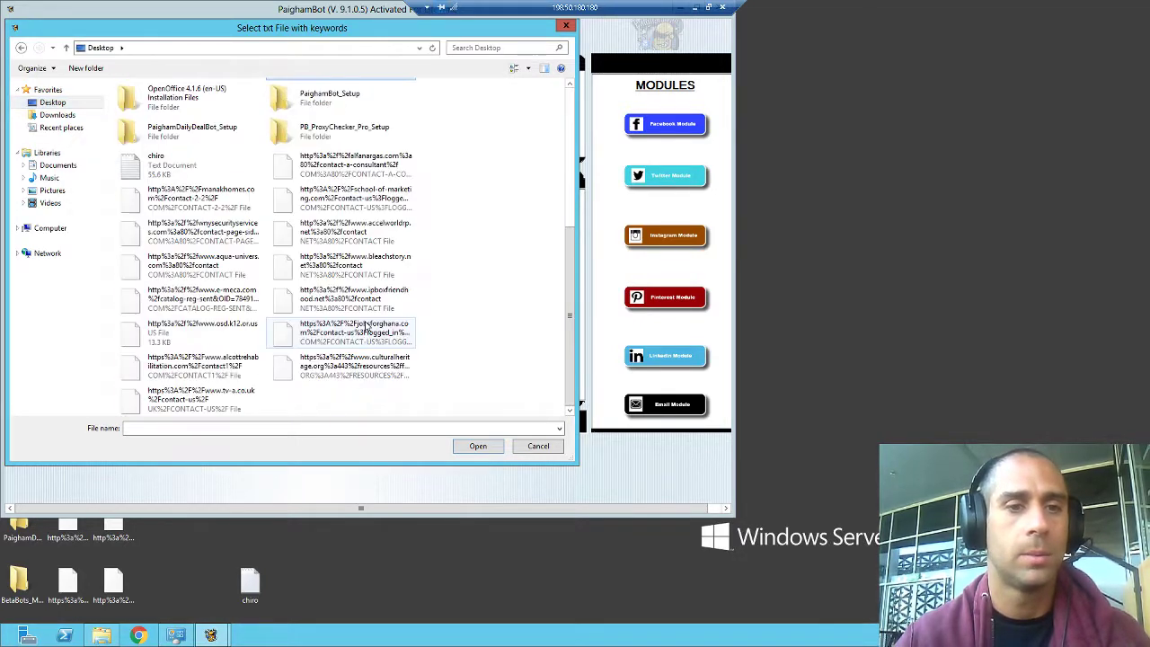
{"action": "double_click", "coordinate": [157, 165]}
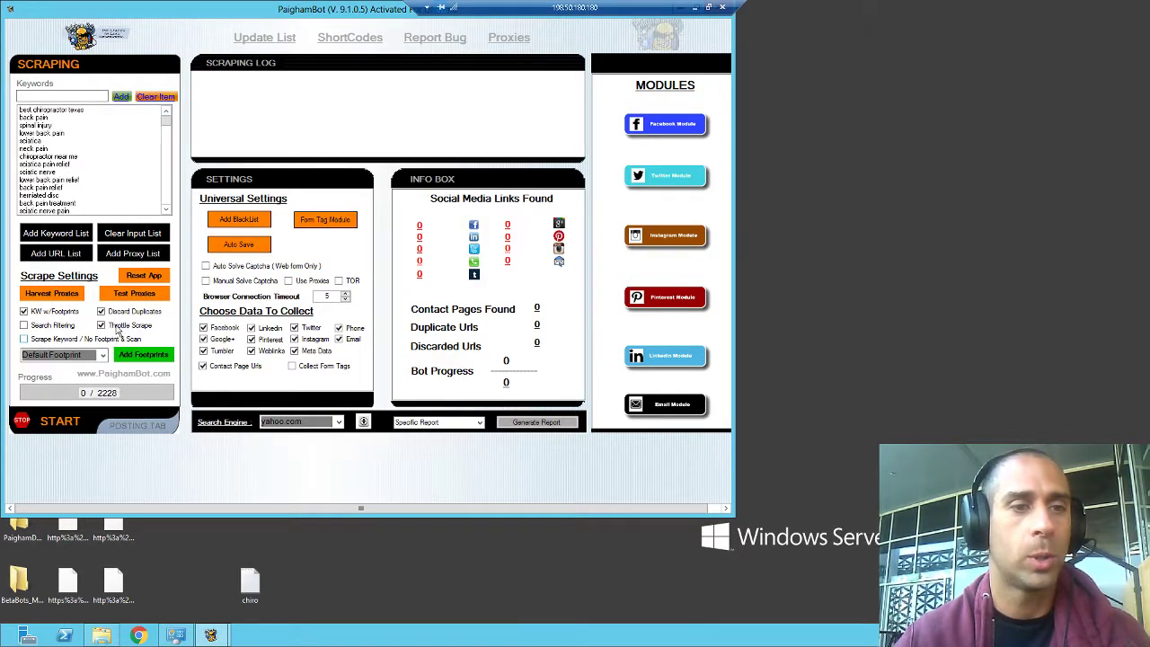
Keep Throttle Scrape enabled with a 2-second minimum and 60-second maximum delay between searches
{"action": "left_click", "coordinate": [116, 328]}
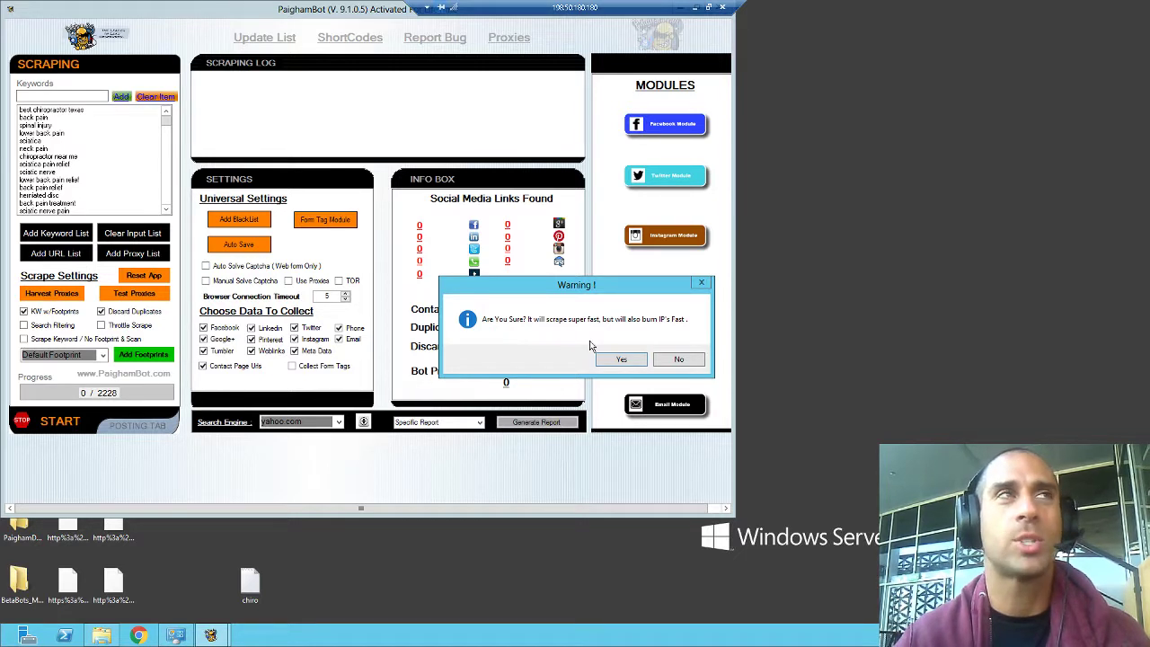
{"action": "left_click", "coordinate": [691, 364]}
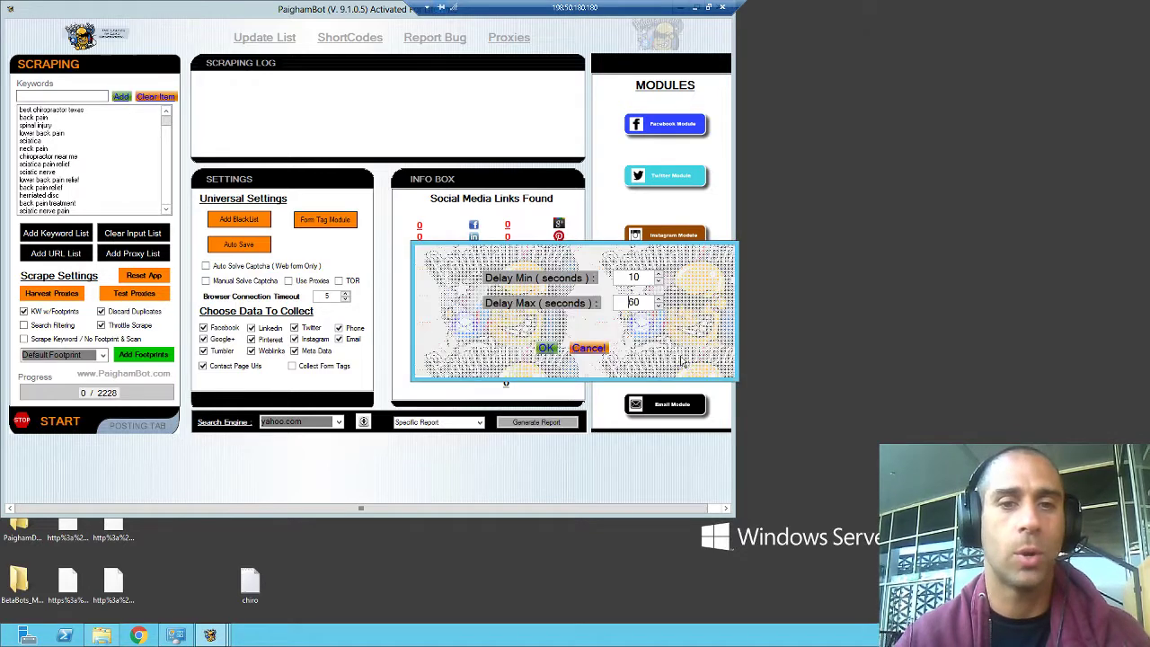
{"action": "double_click", "coordinate": [635, 278]}
{"action": "type", "text": "2"}
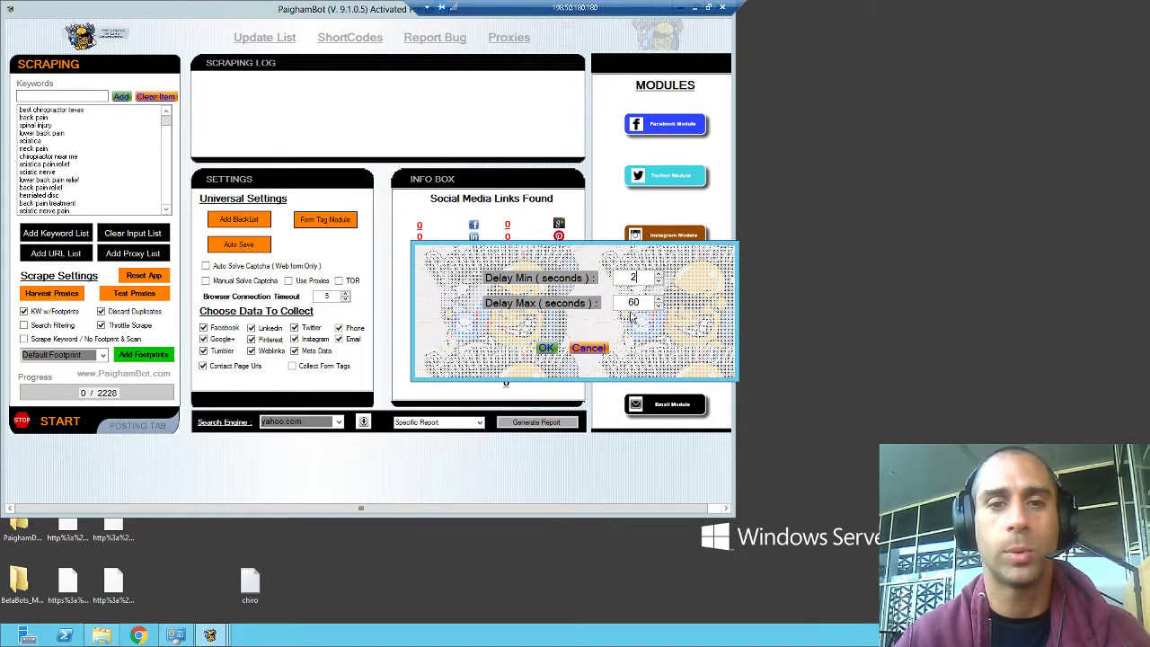
{"action": "double_click", "coordinate": [634, 303]}
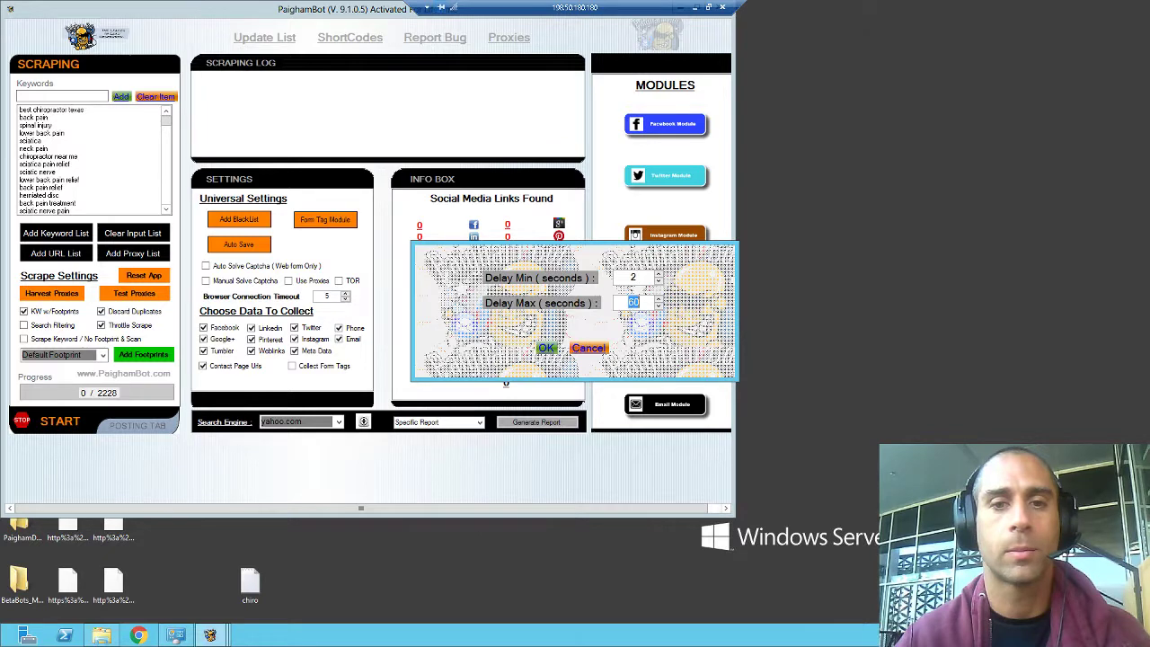
{"action": "left_click", "coordinate": [547, 351]}
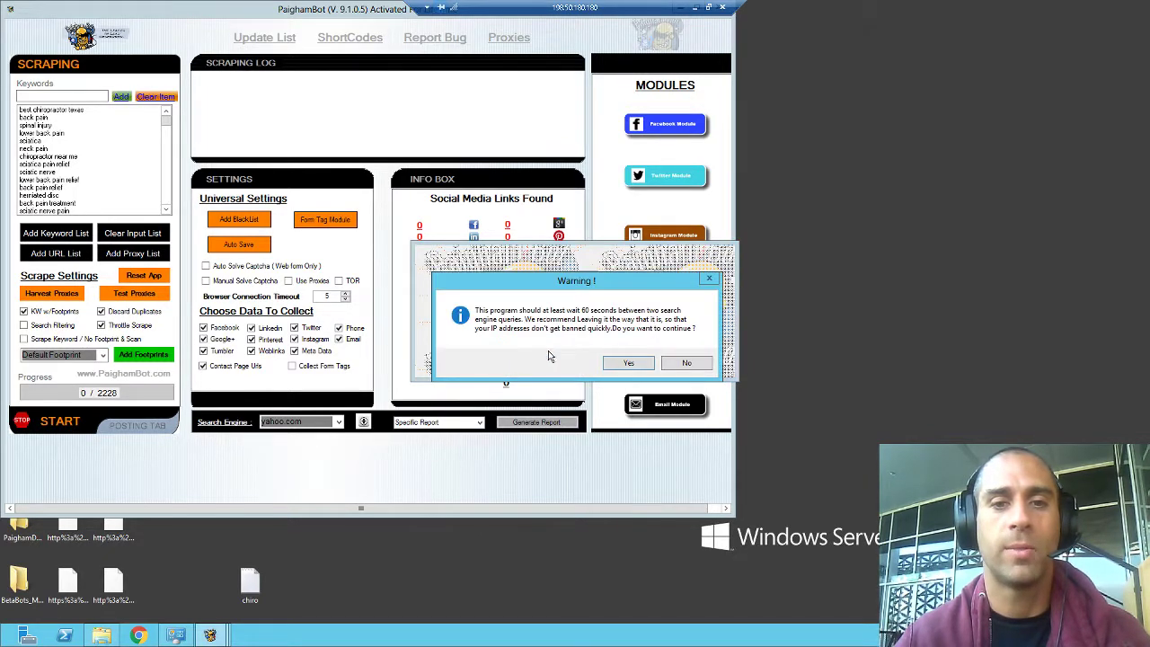
{"action": "left_click", "coordinate": [632, 364]}
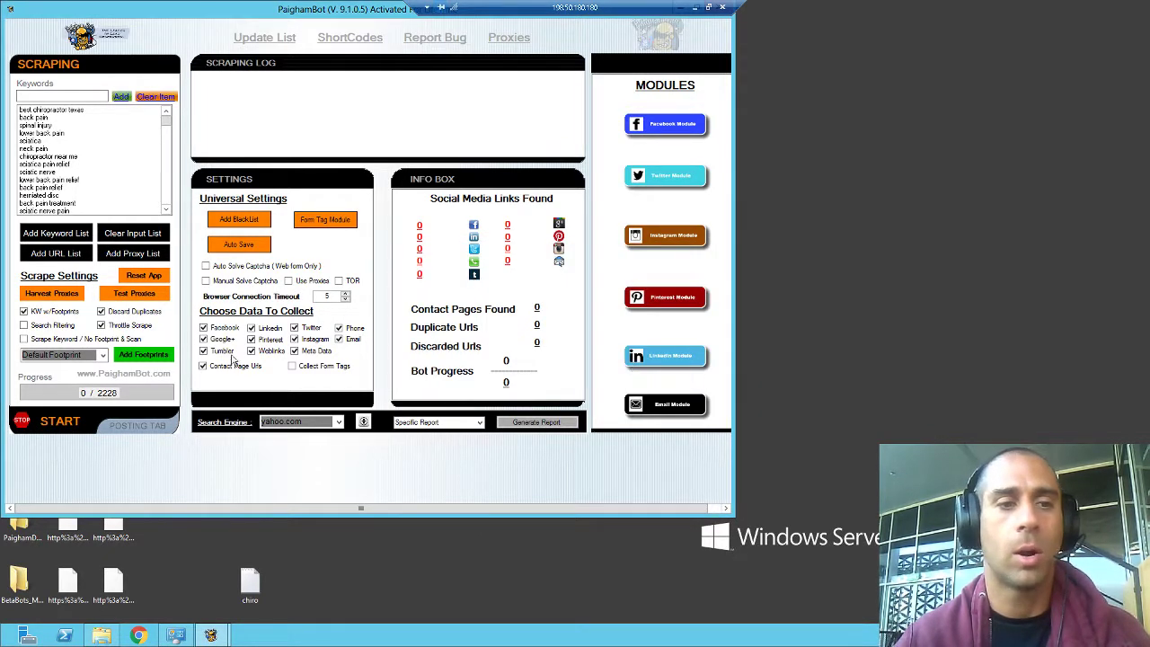
Start the Yahoo scrape with the chiro keywords and dismiss the Scraping Started notice
{"action": "left_click", "coordinate": [56, 426]}
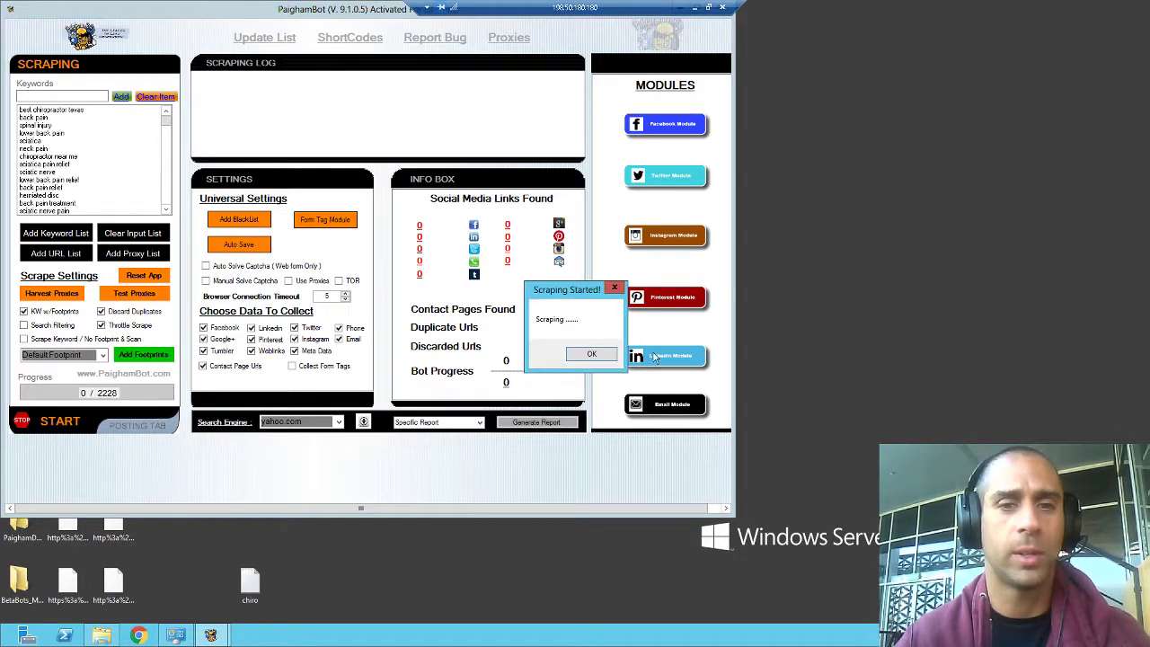
{"action": "left_click", "coordinate": [600, 354]}
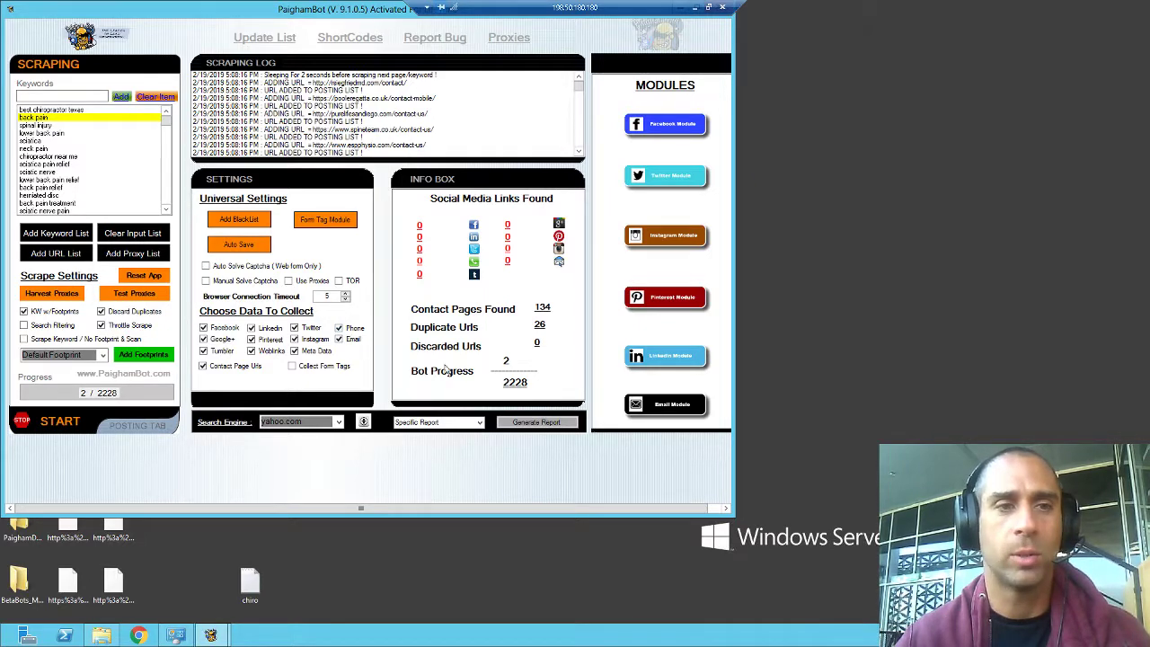
Scroll through the keyword list while contact pages found climb to 160
{"action": "left_click_drag", "start_coordinate": [166, 128], "coordinate": [184, 226]}
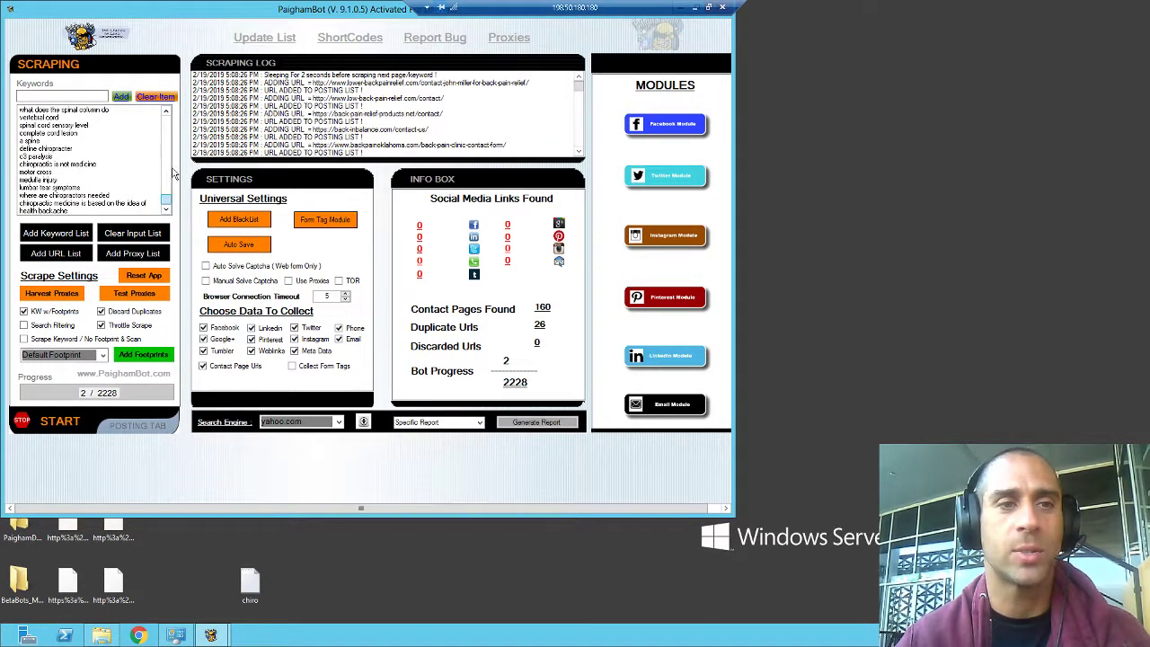
{"action": "left_click_drag", "start_coordinate": [173, 175], "coordinate": [167, 120]}
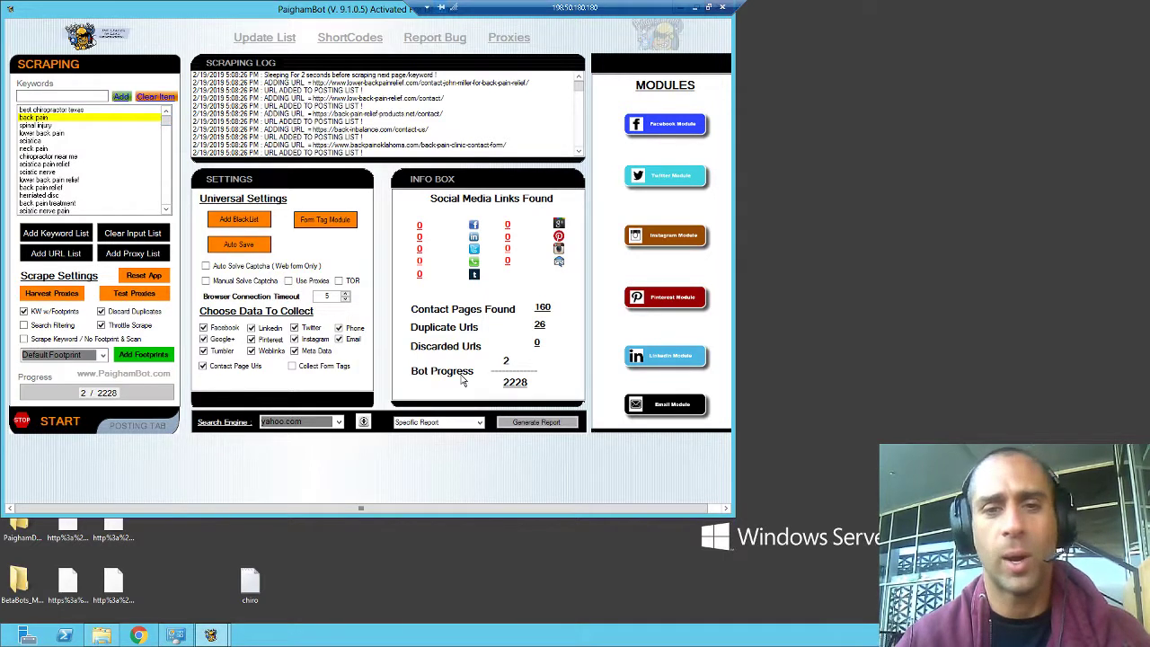